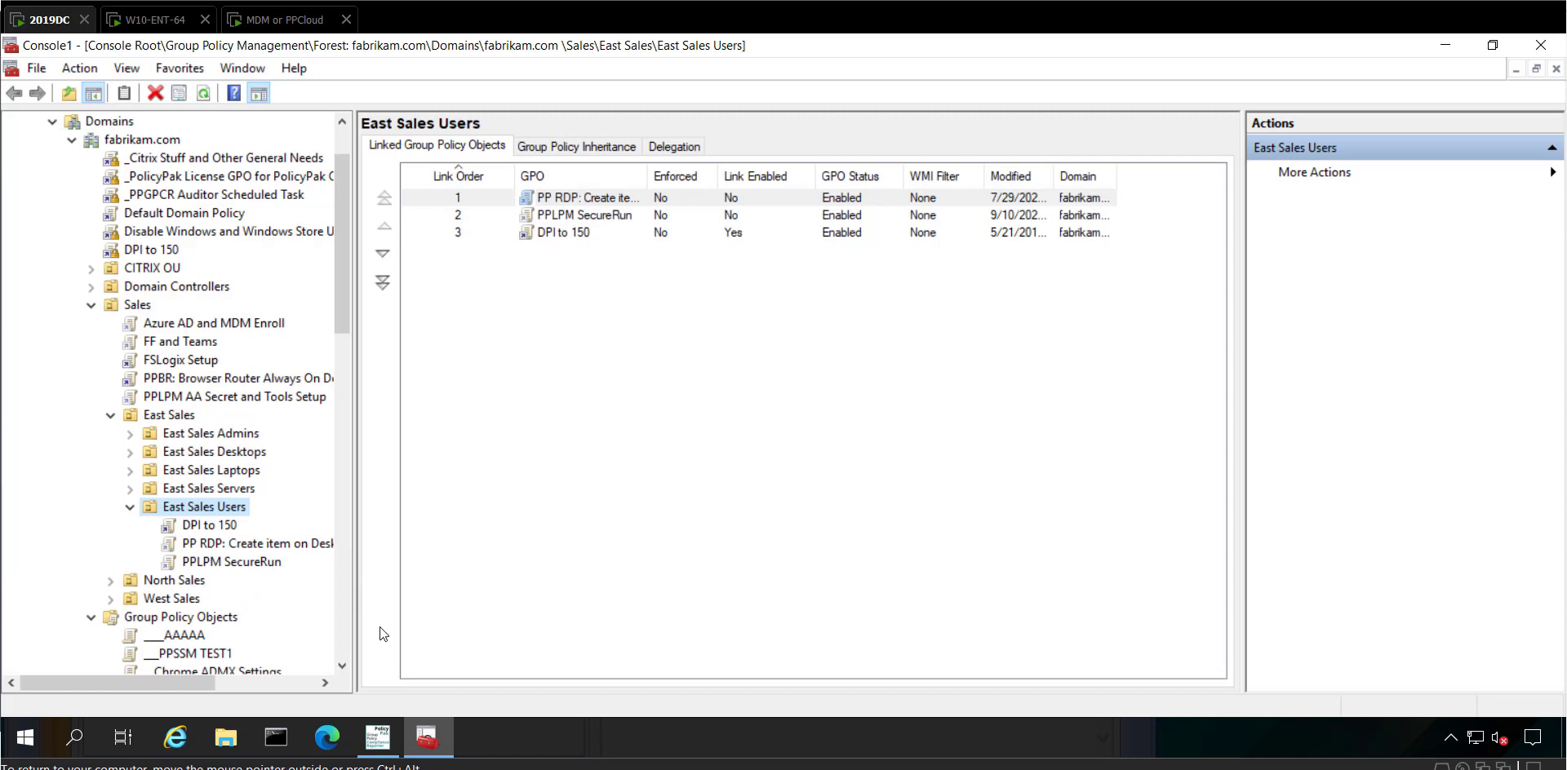
Switch to PolicyPak Group Policy Compliance Reporter, maximized, and create a root test folder named "Tests from One OU"
click(392, 744)
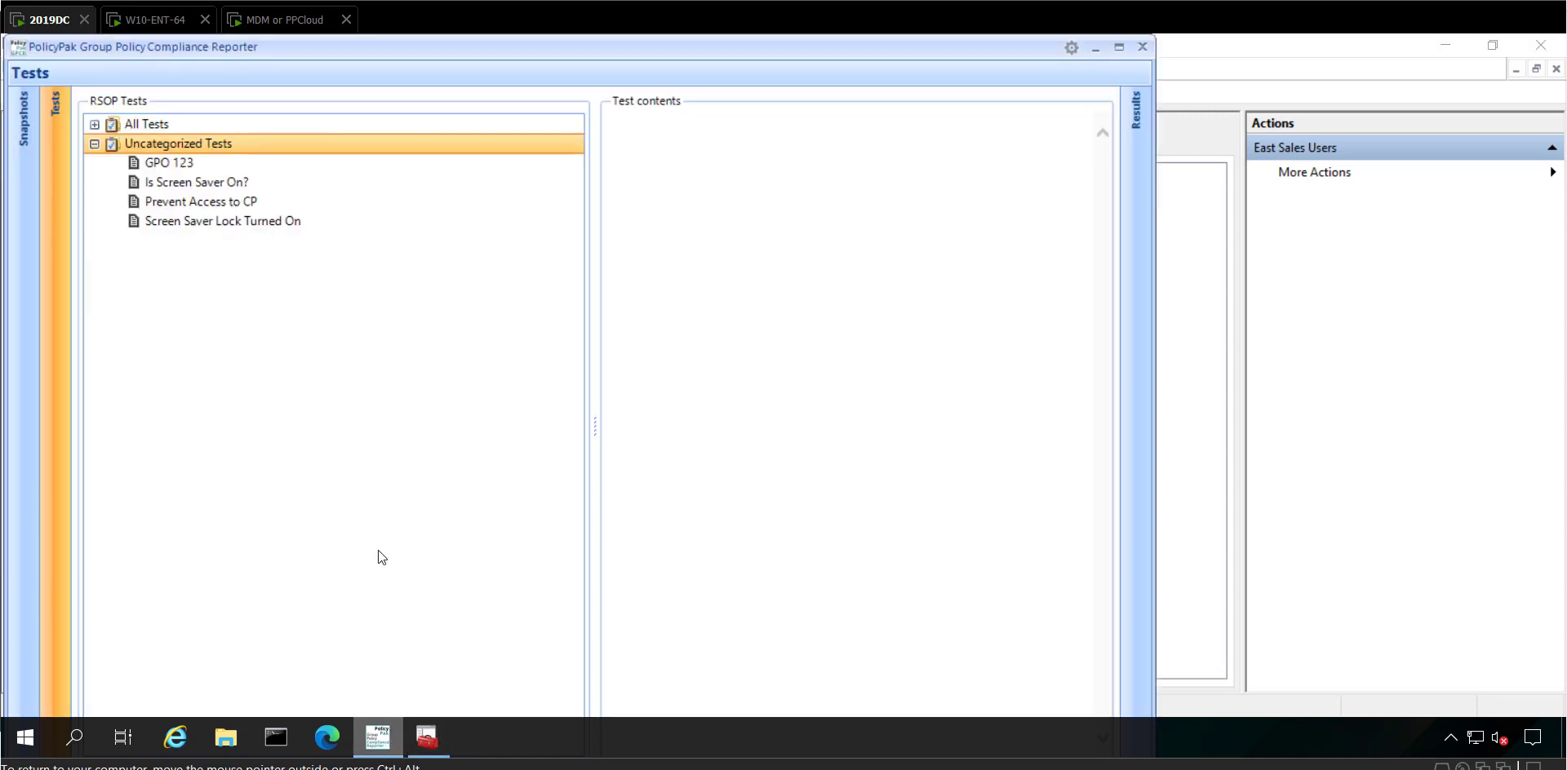
click(1115, 53)
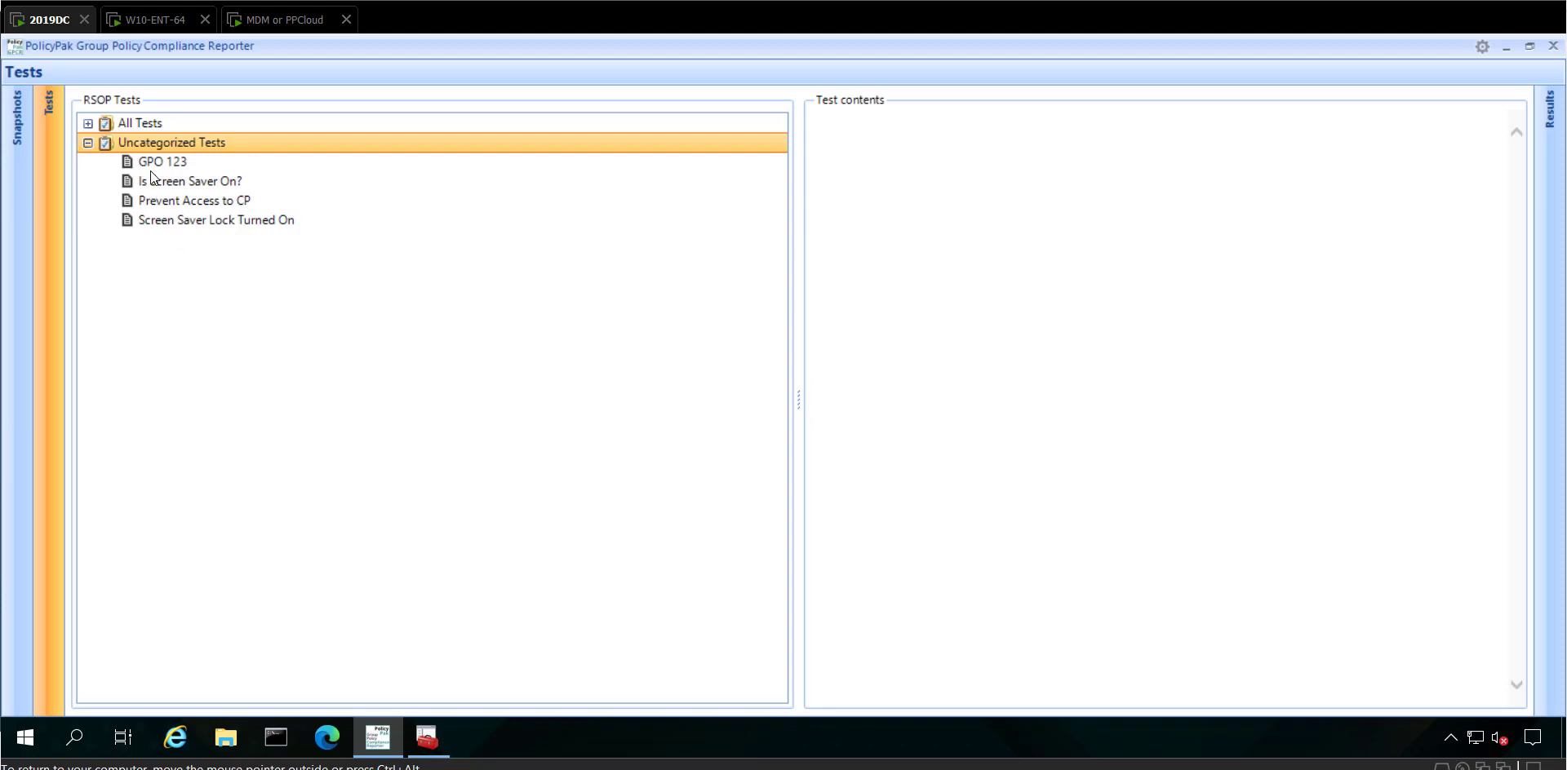
right_click(151, 142)
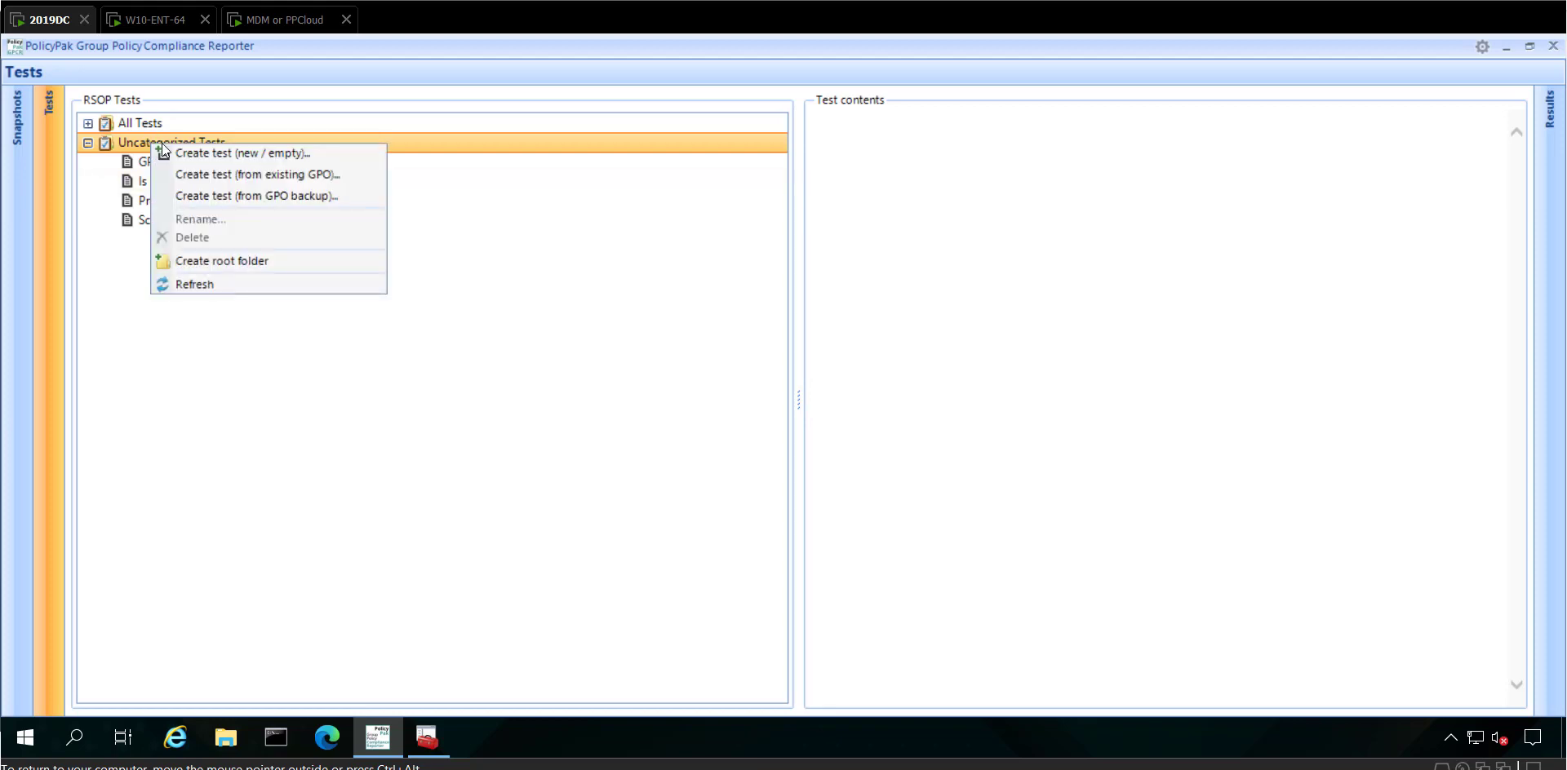
click(275, 261)
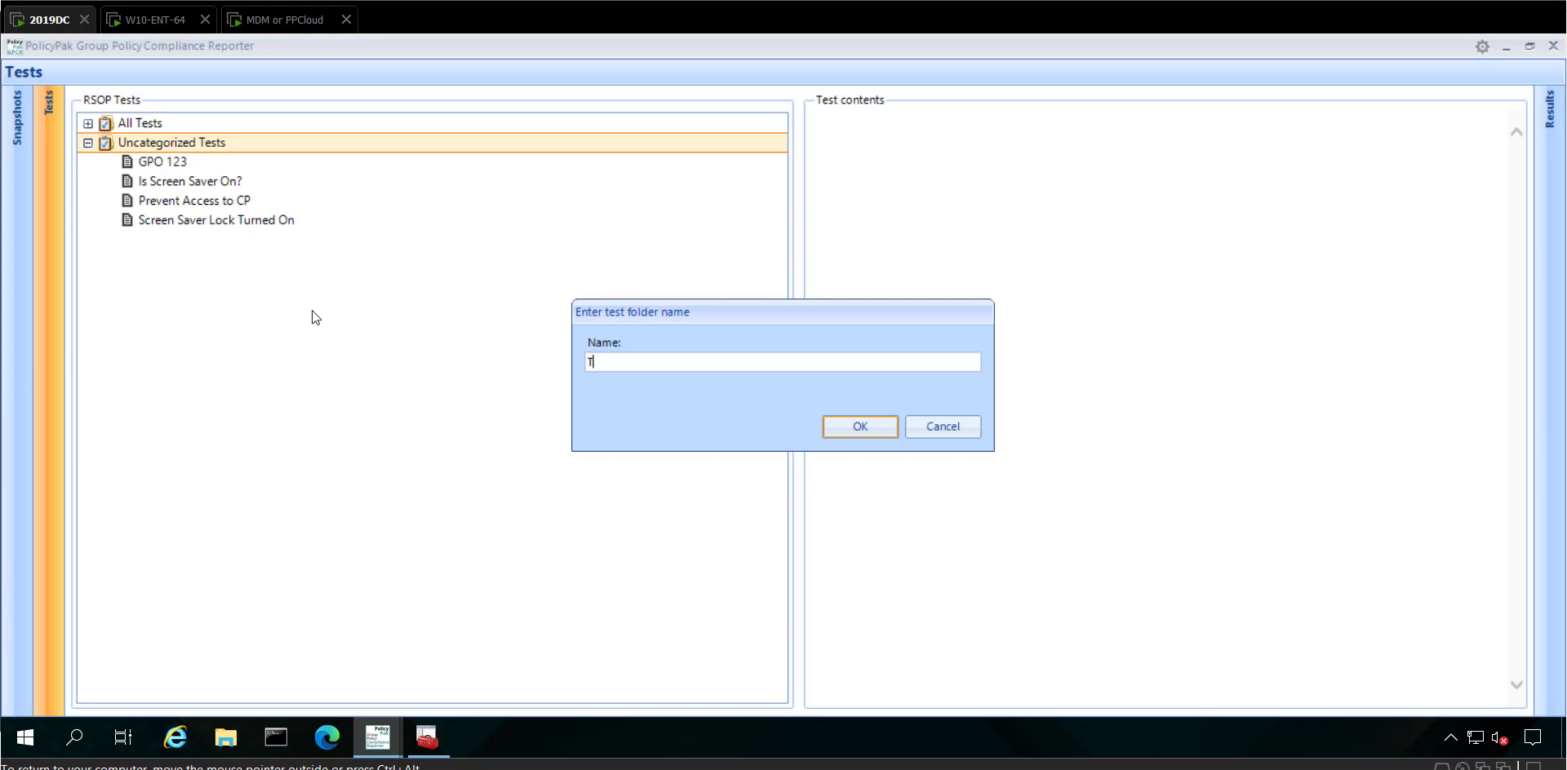
text(Tests from One OU)
key(Return)
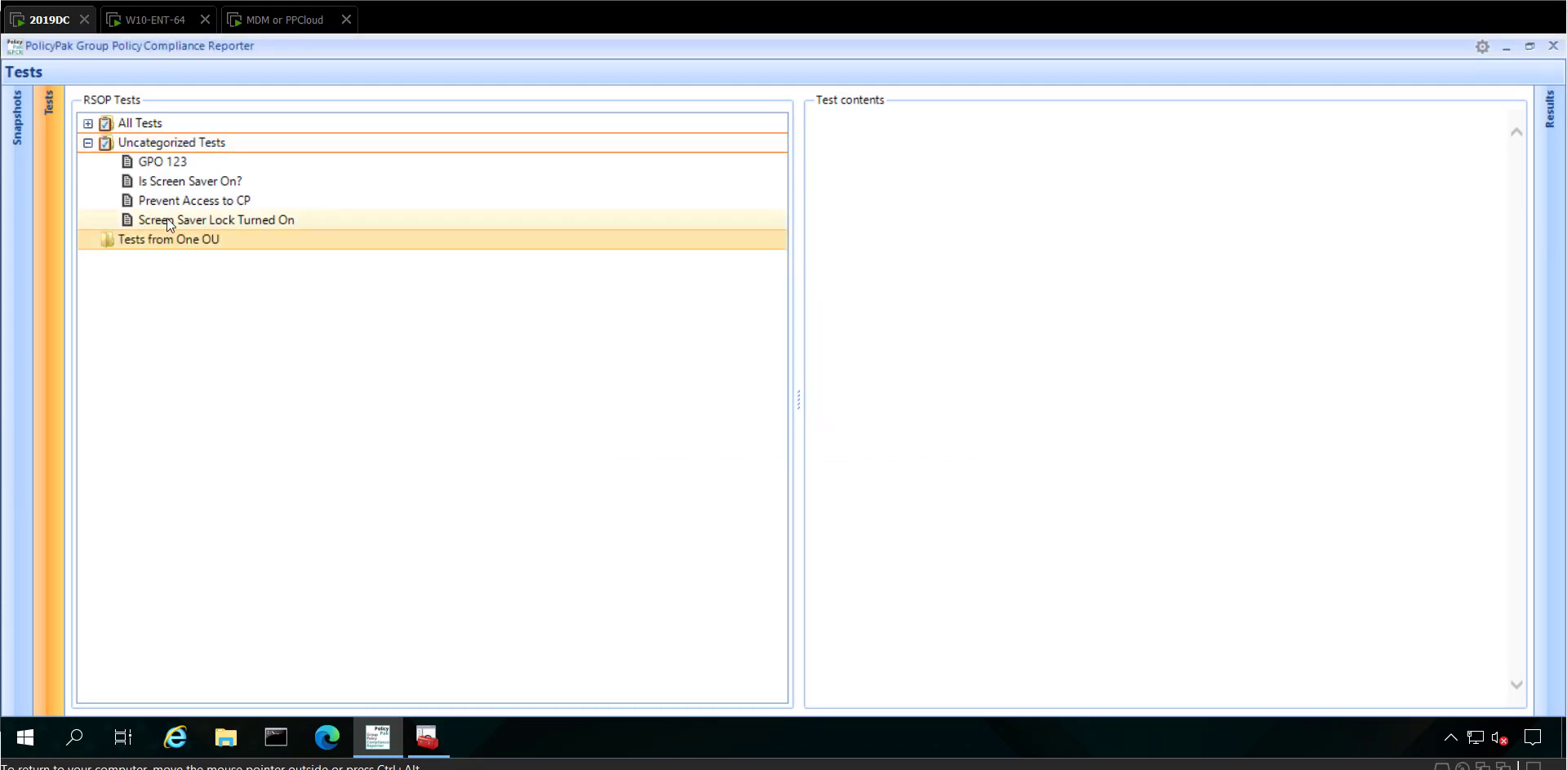
Import all tests from the East Sales Users OU under Sales > East Sales into the "Tests from One OU" folder, using the One level method
right_click(193, 246)
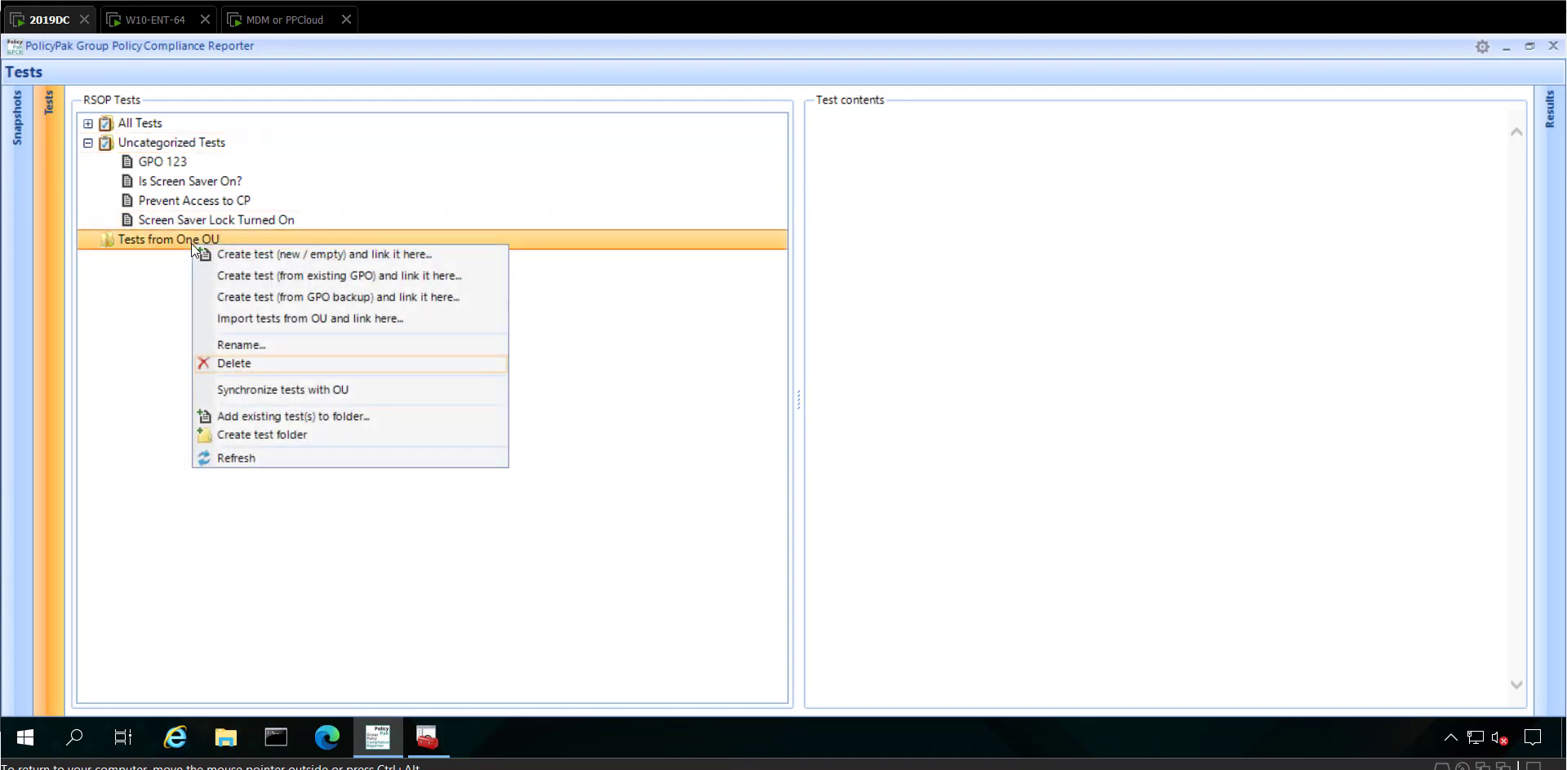
click(460, 327)
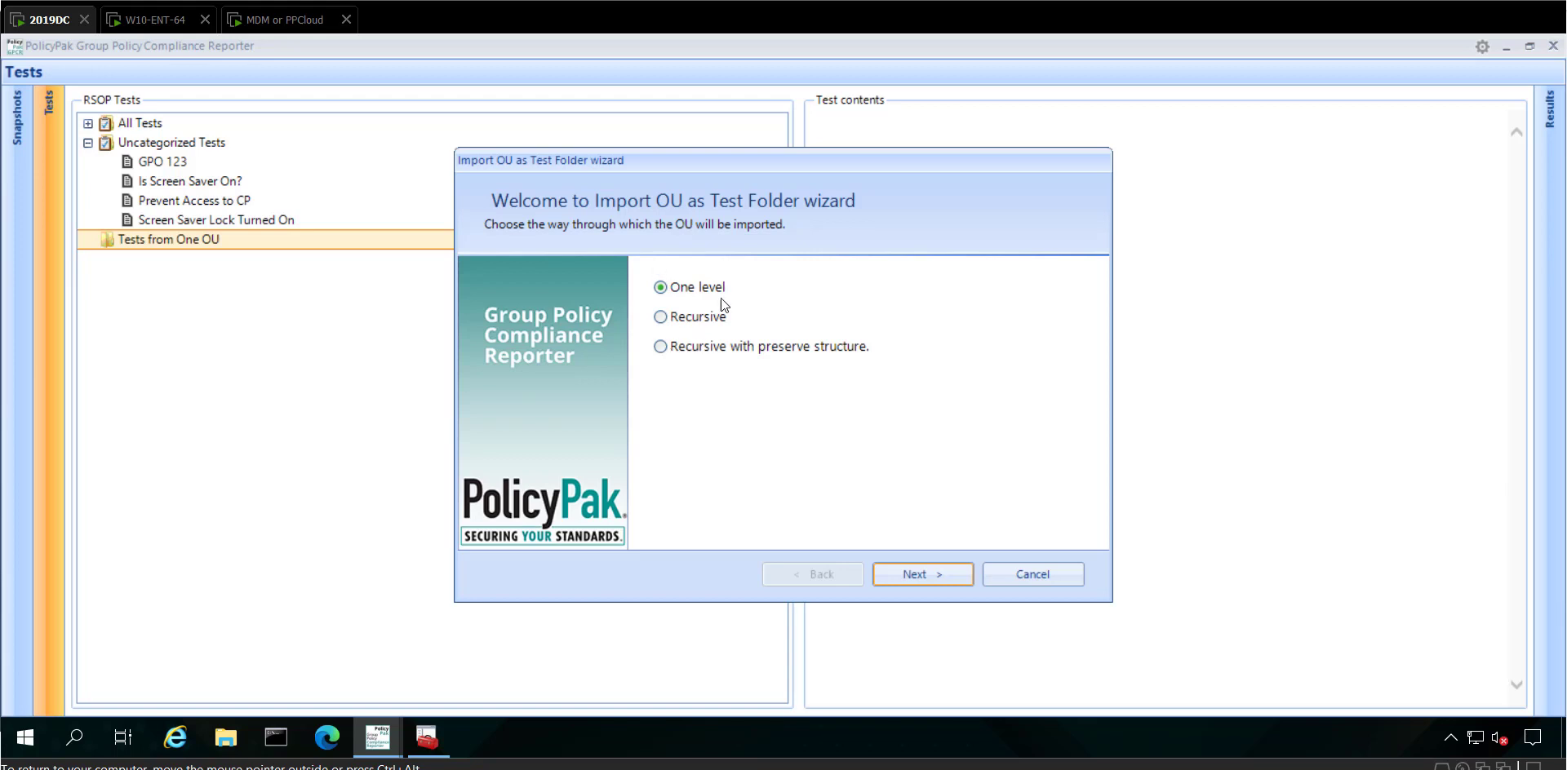
click(945, 571)
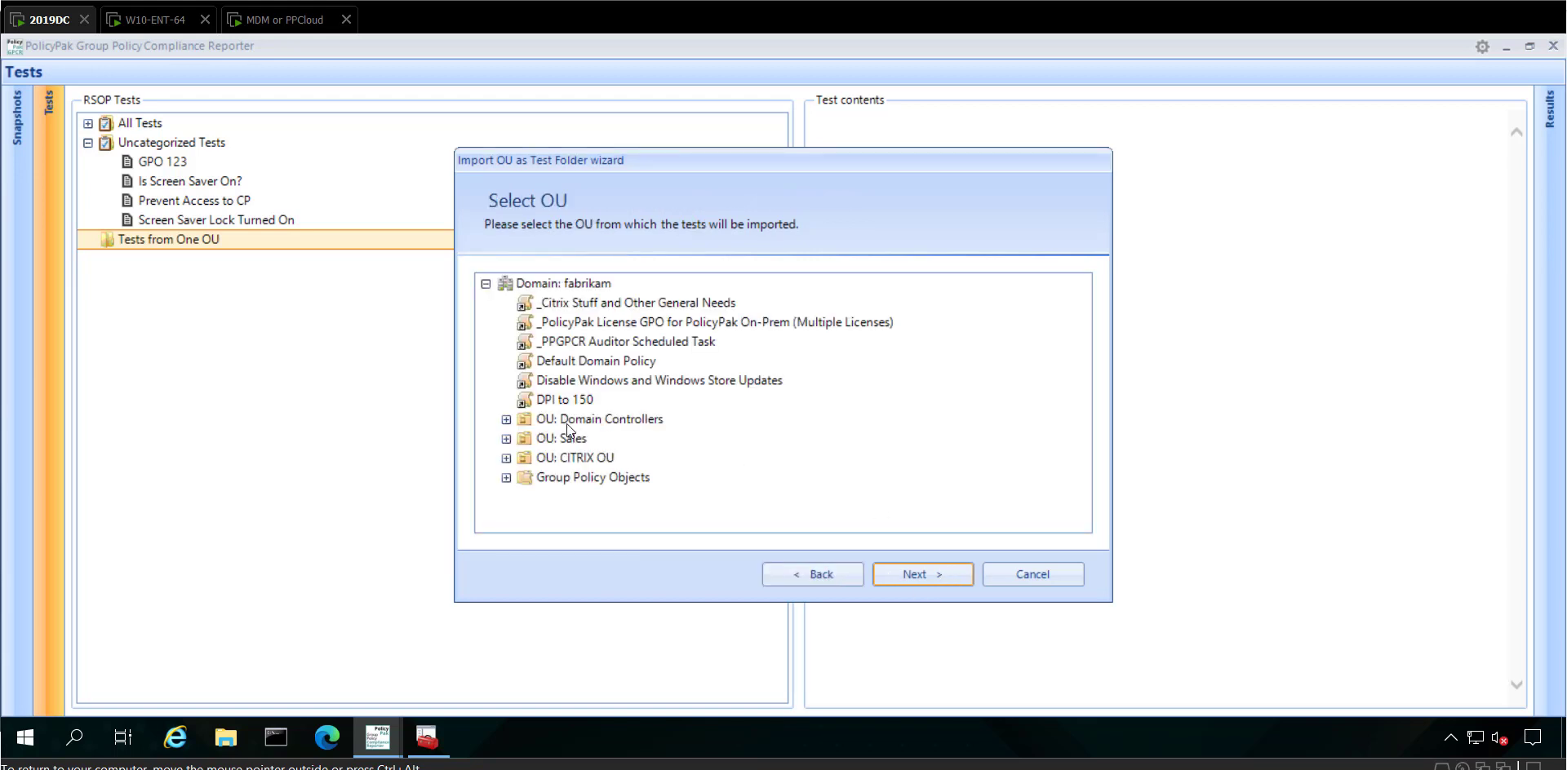
click(509, 442)
scroll(523, 453, down, 2)
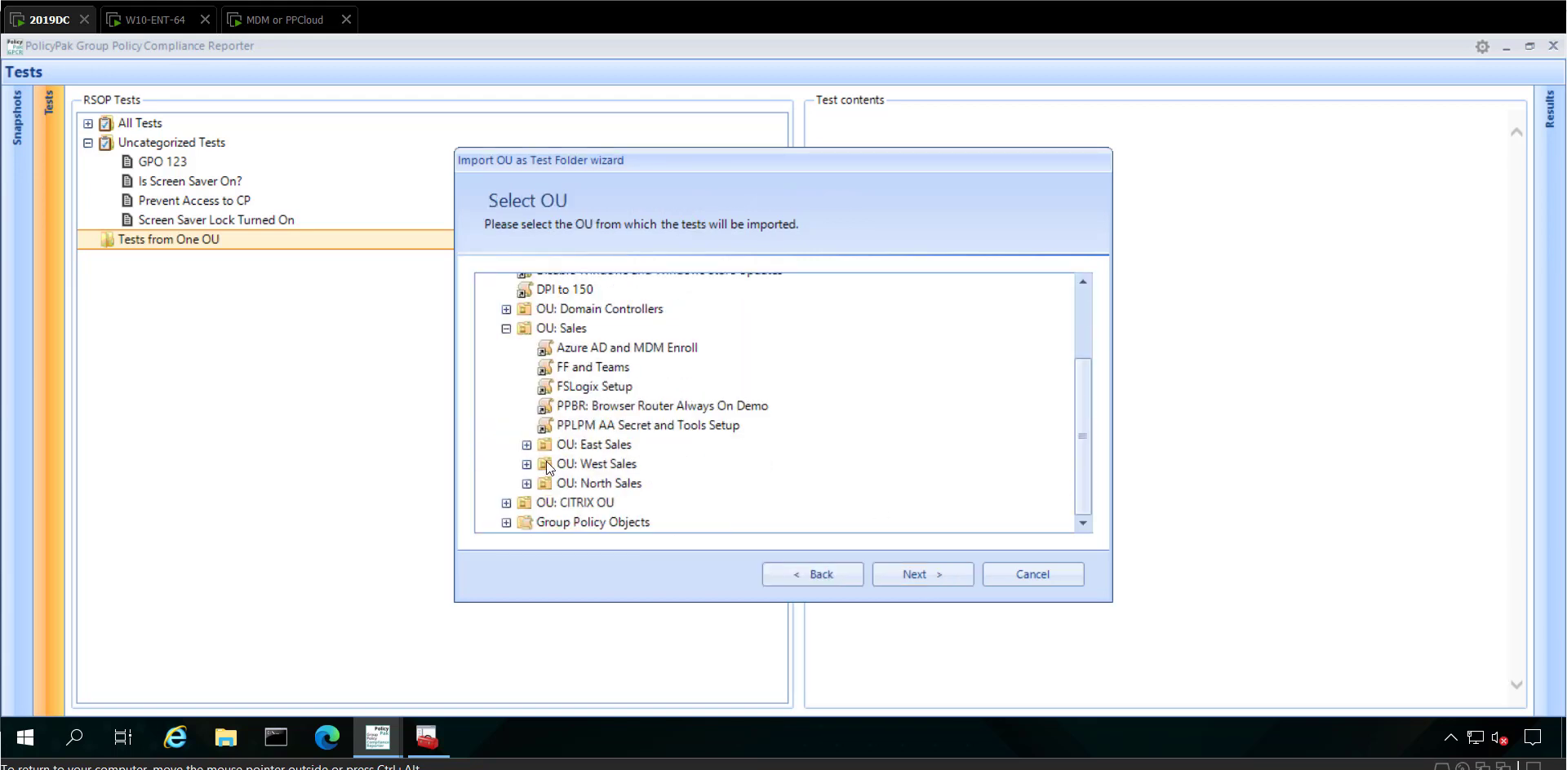
click(526, 445)
scroll(571, 473, down, 1)
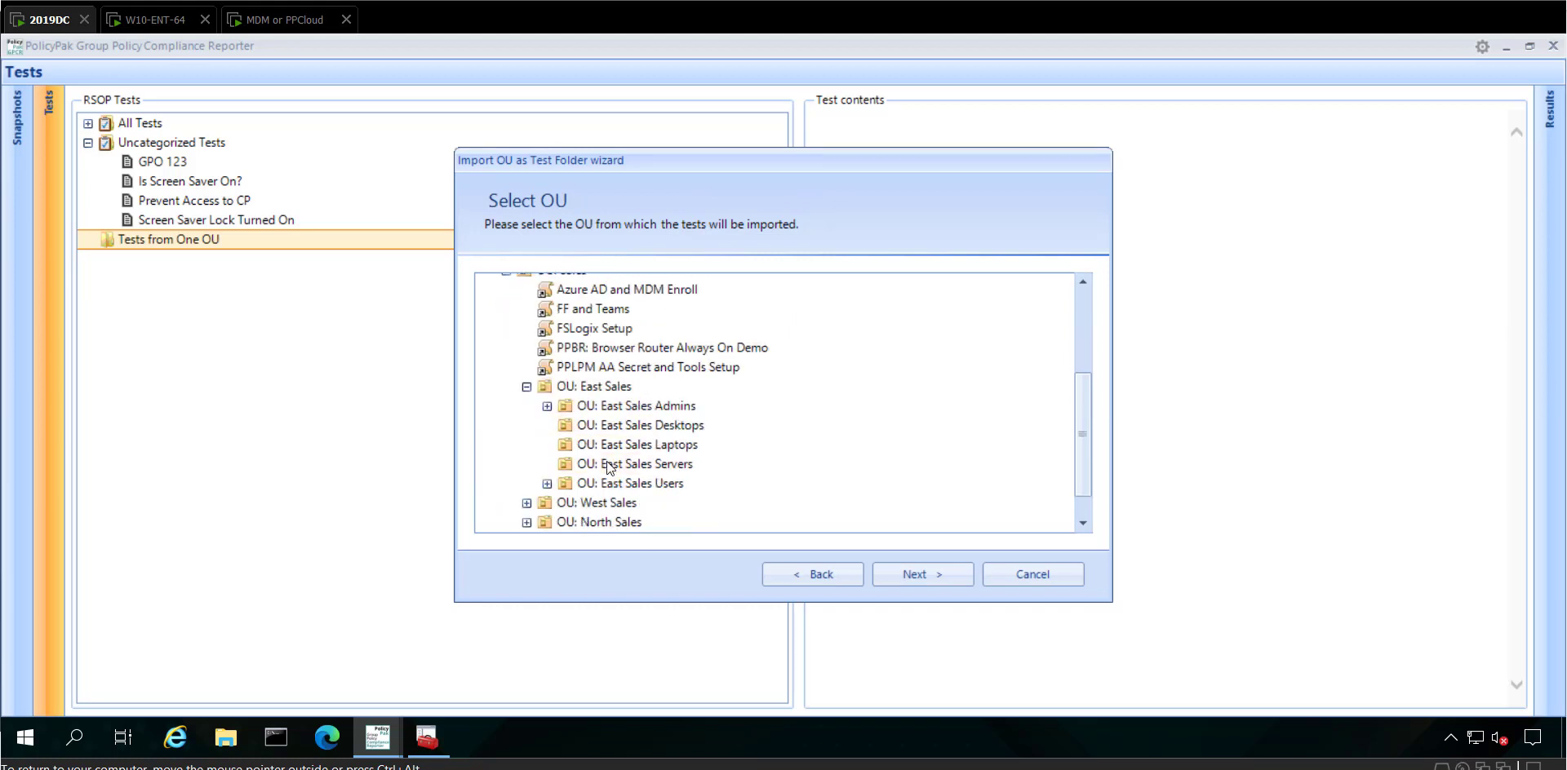
double_click(598, 483)
scroll(614, 482, down, 2)
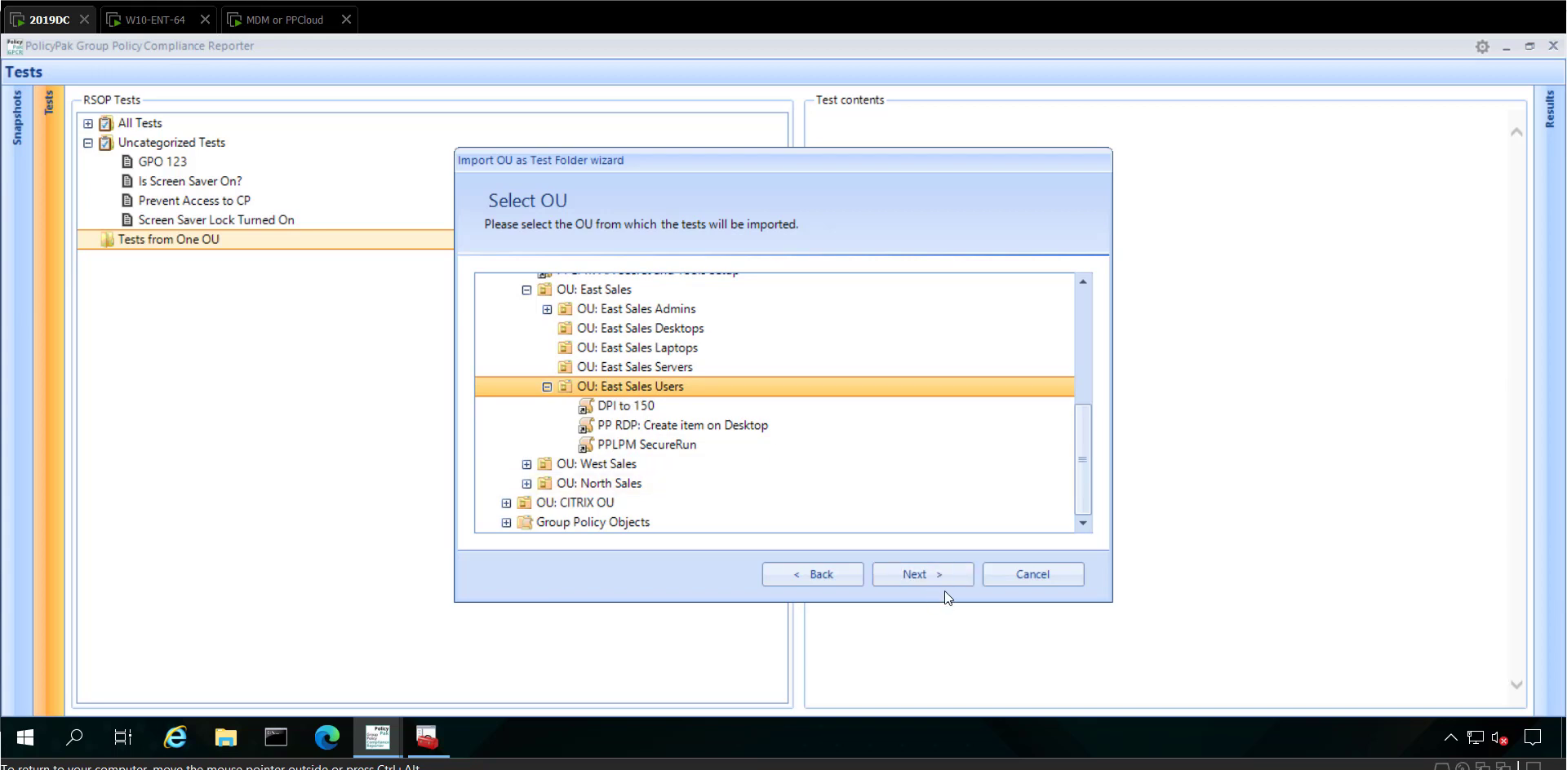
click(923, 575)
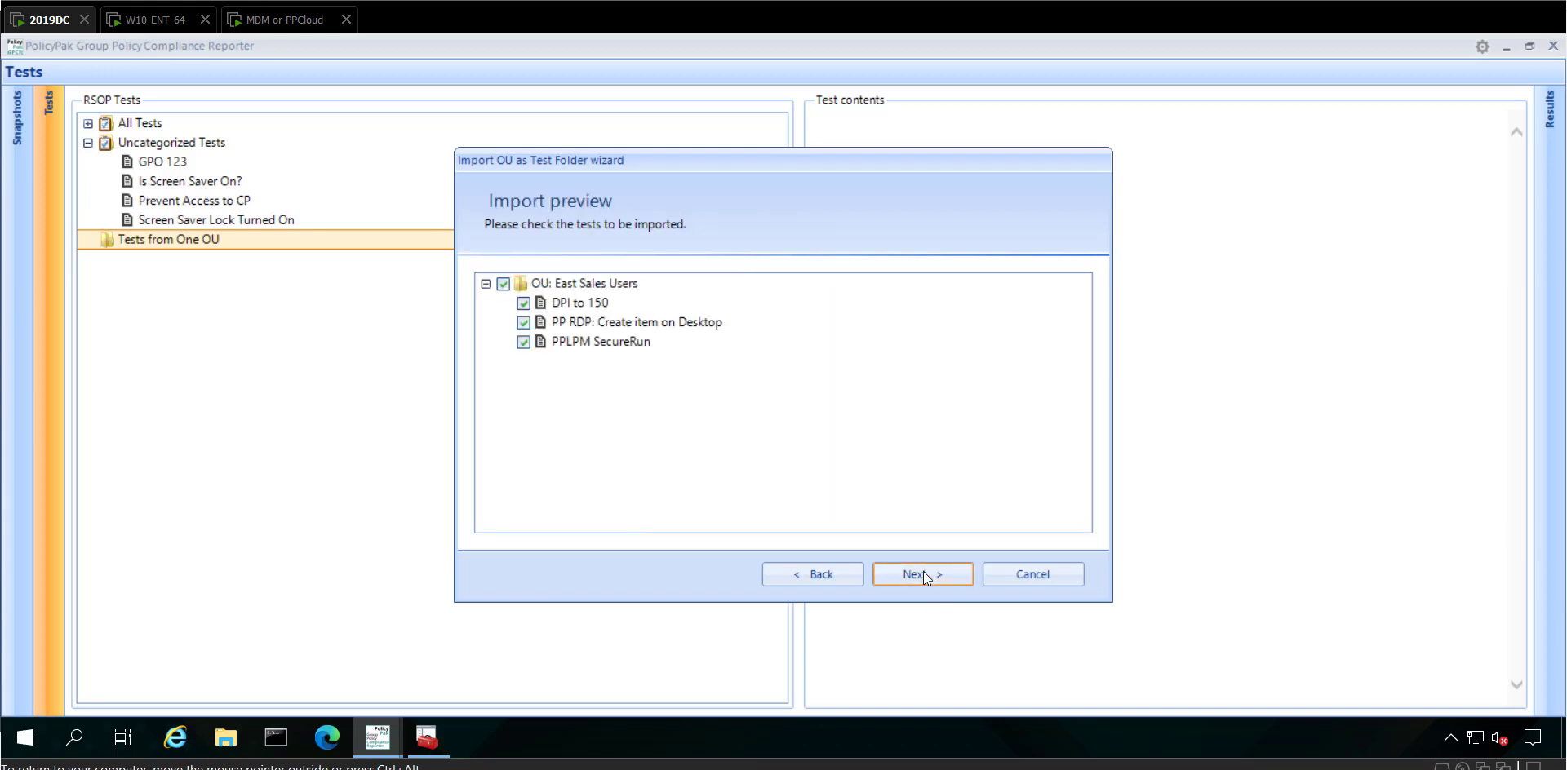
click(924, 573)
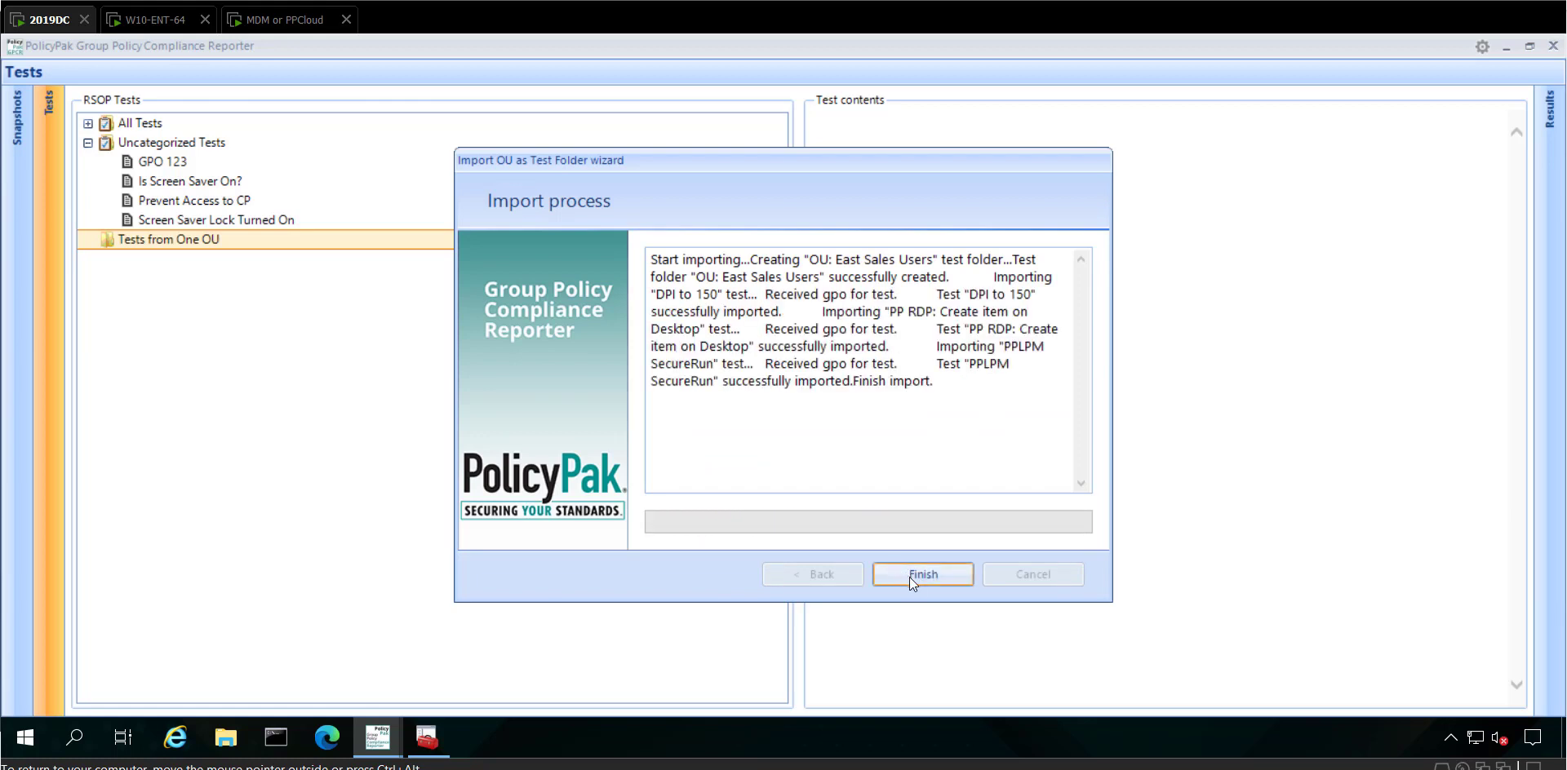
click(913, 574)
Examine the contents of the imported DPI to 150, PP RDP: Create item on Desktop and PPLPM SecureRun tests
click(110, 259)
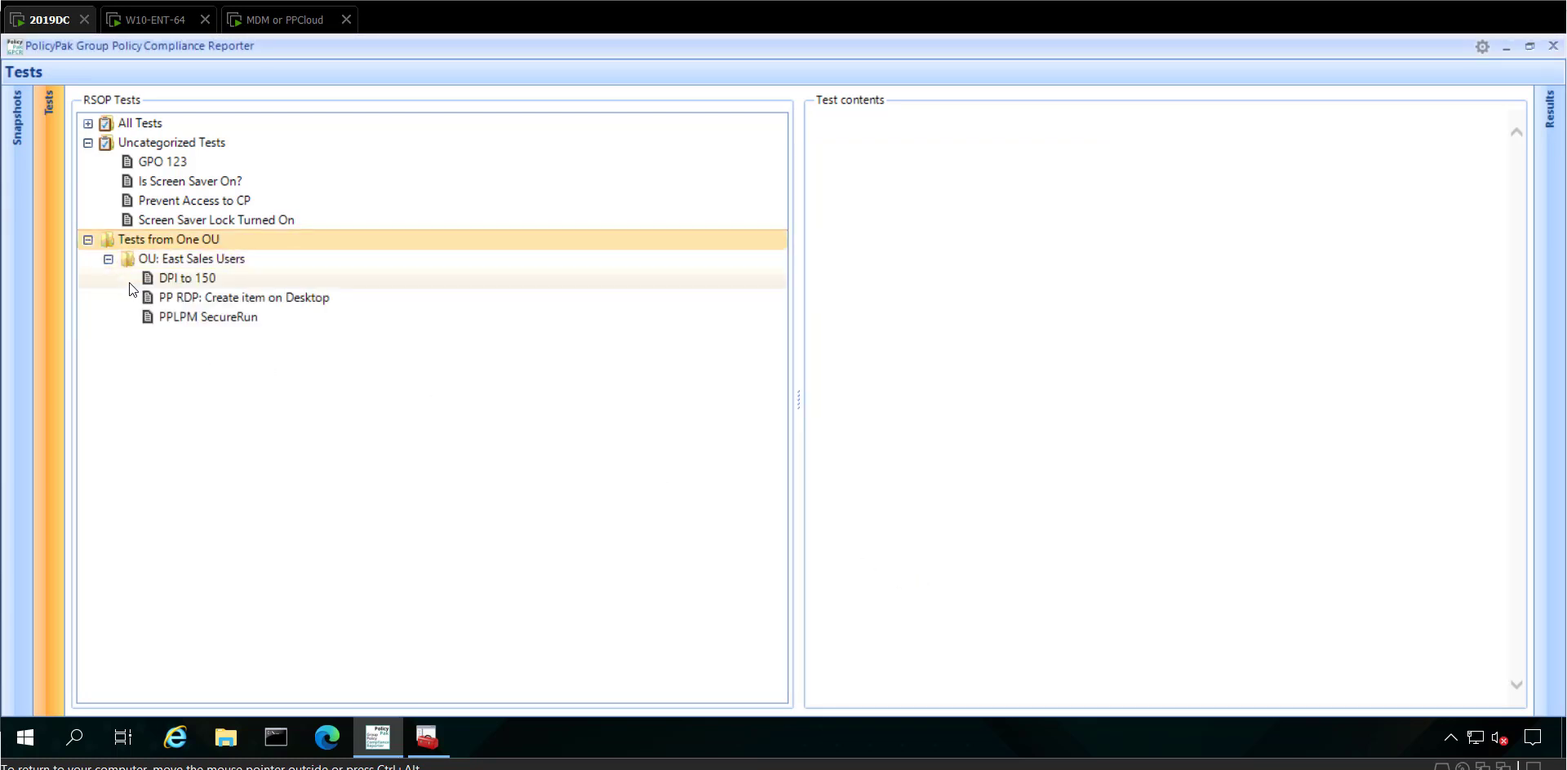
click(194, 280)
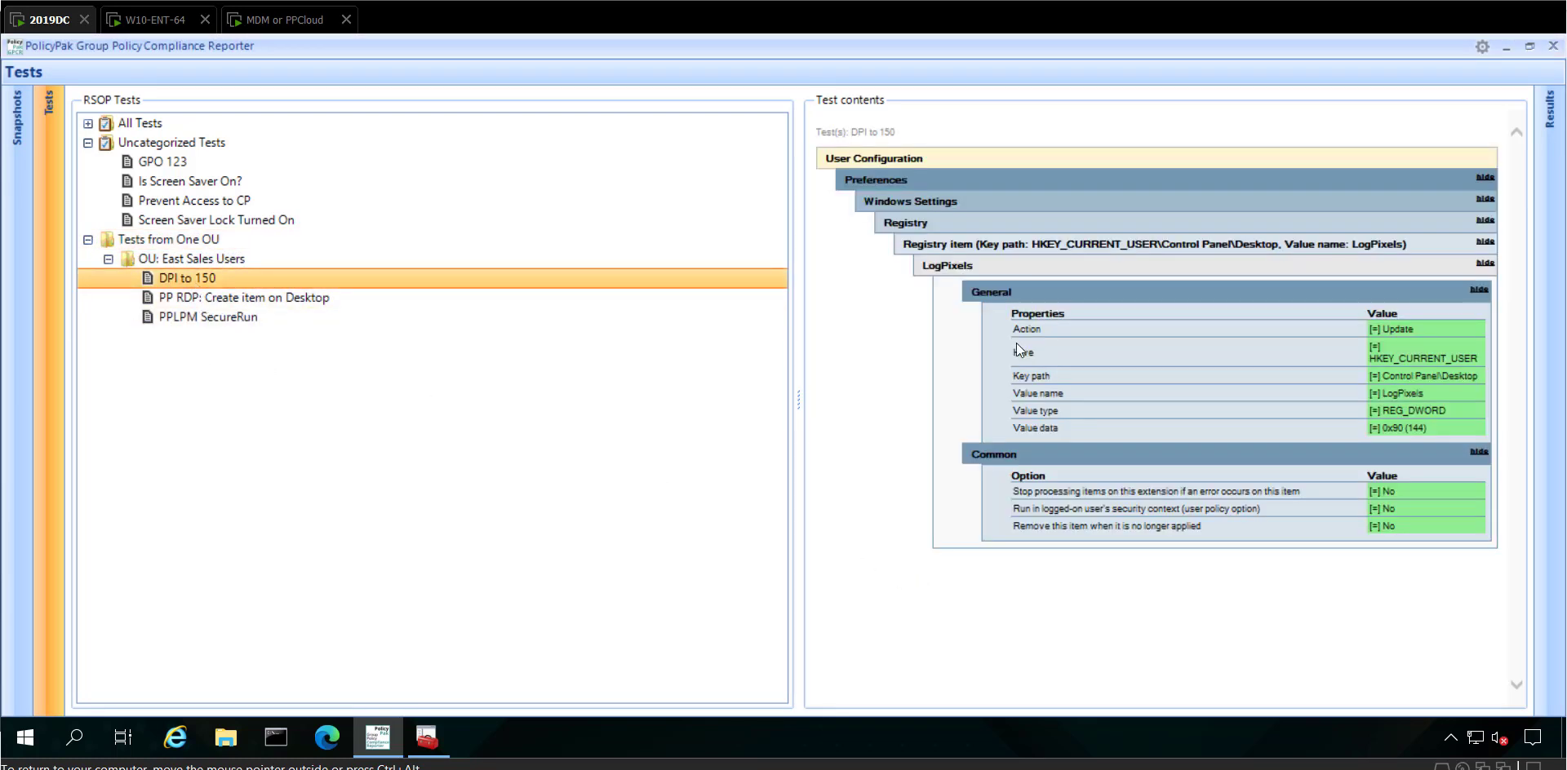
click(243, 296)
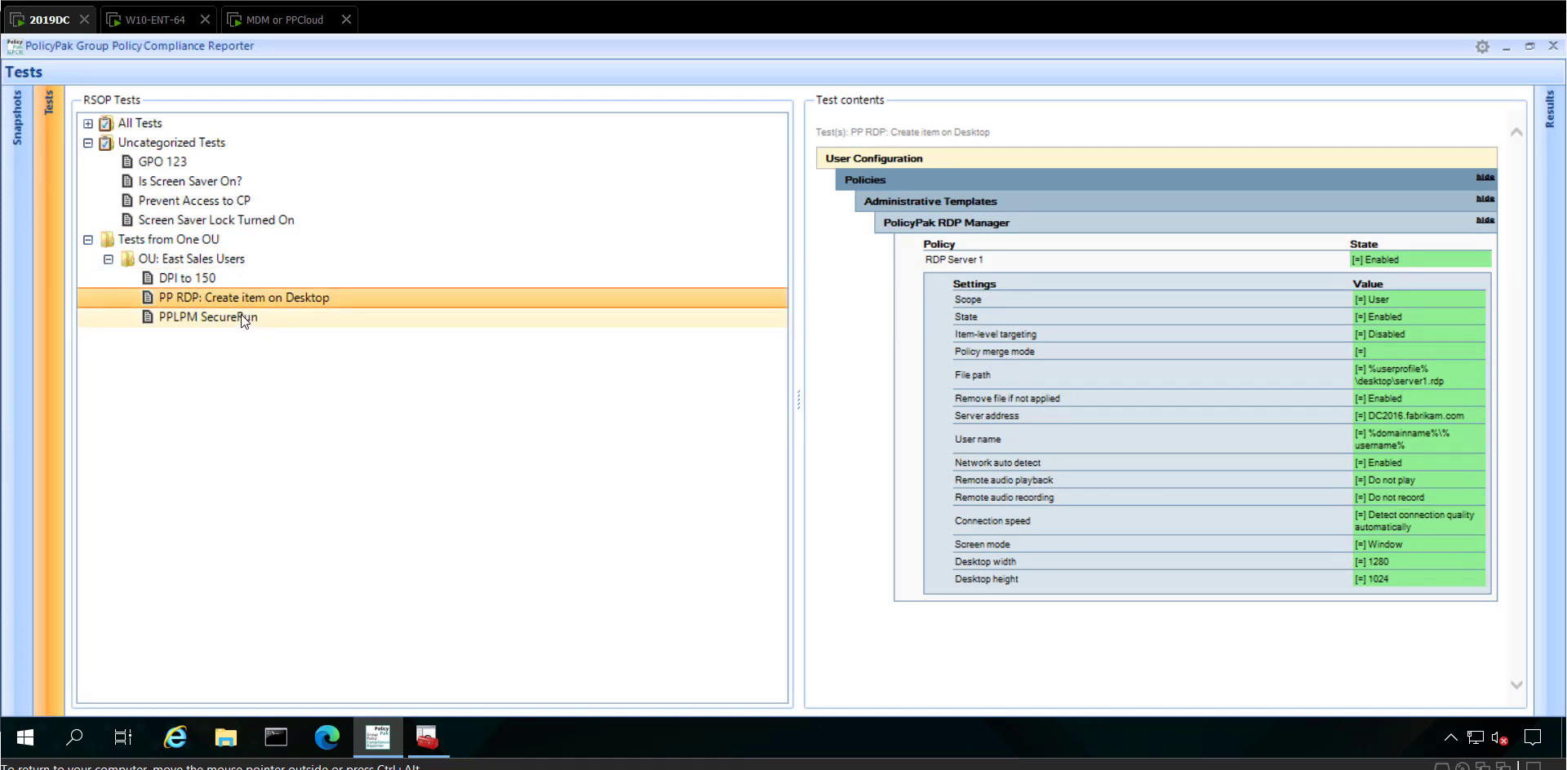
click(242, 317)
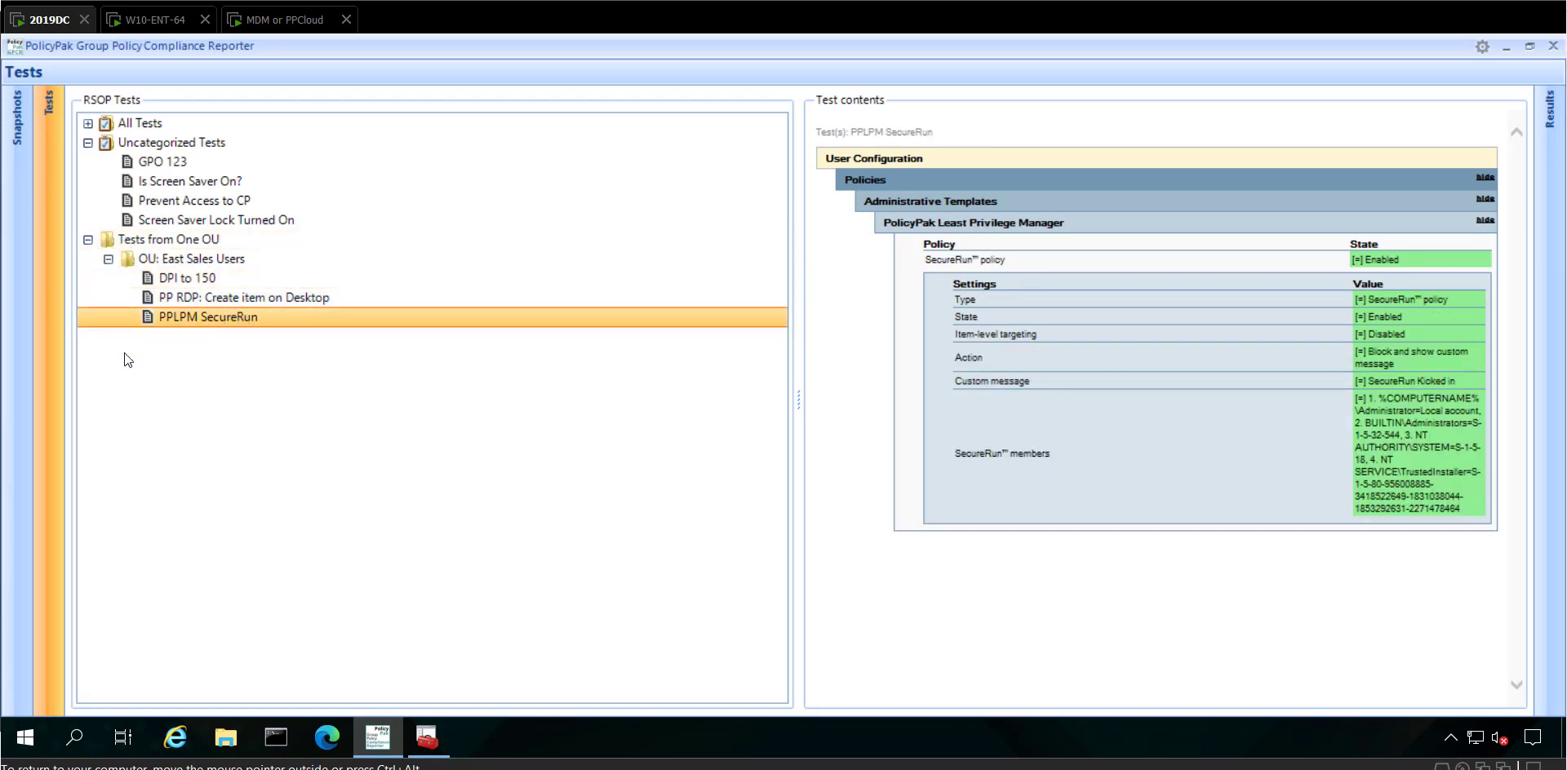
Create another root test folder named "TEST 2"
right_click(166, 144)
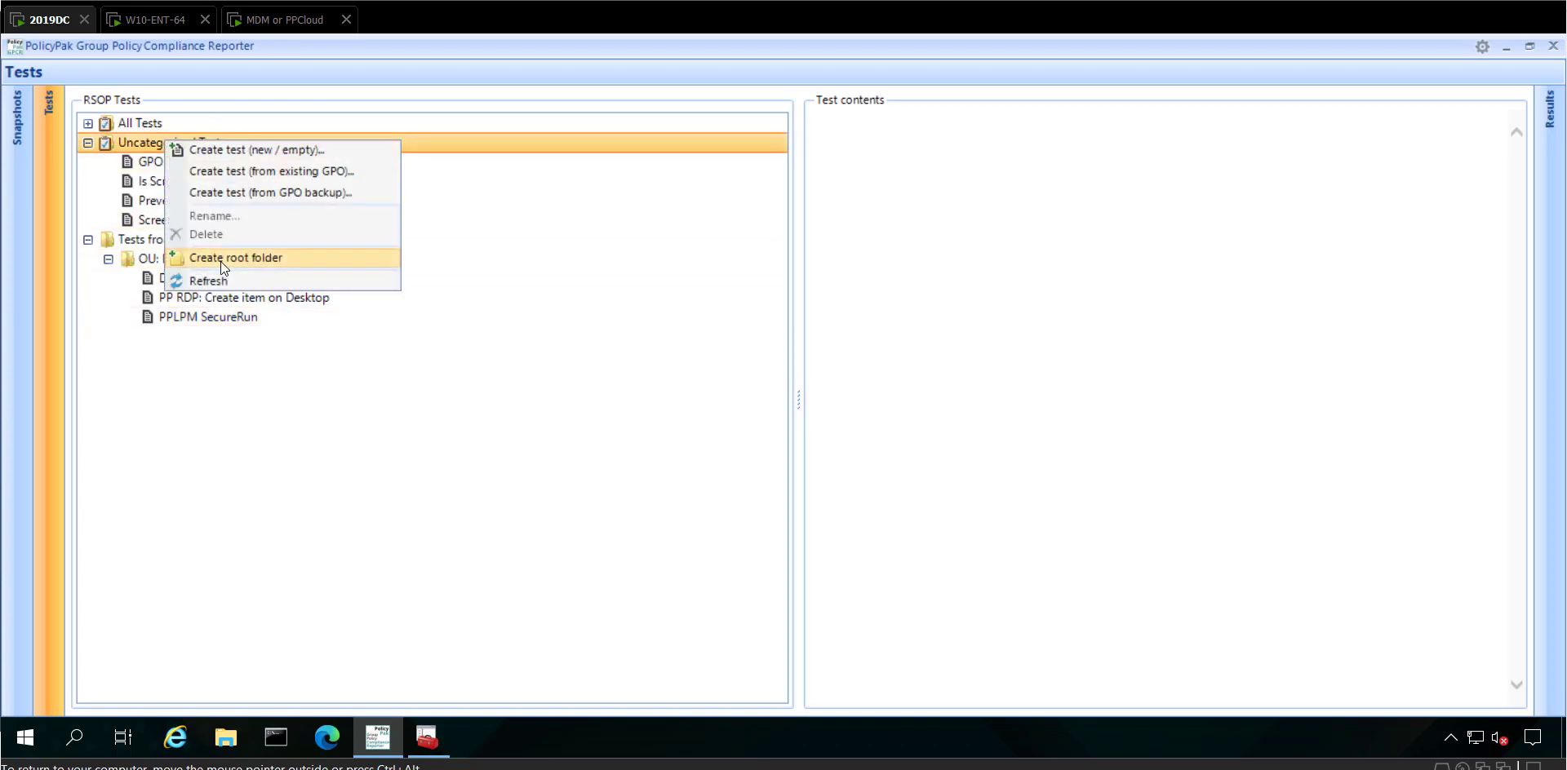
click(222, 259)
text(TEST 2)
key(Return)
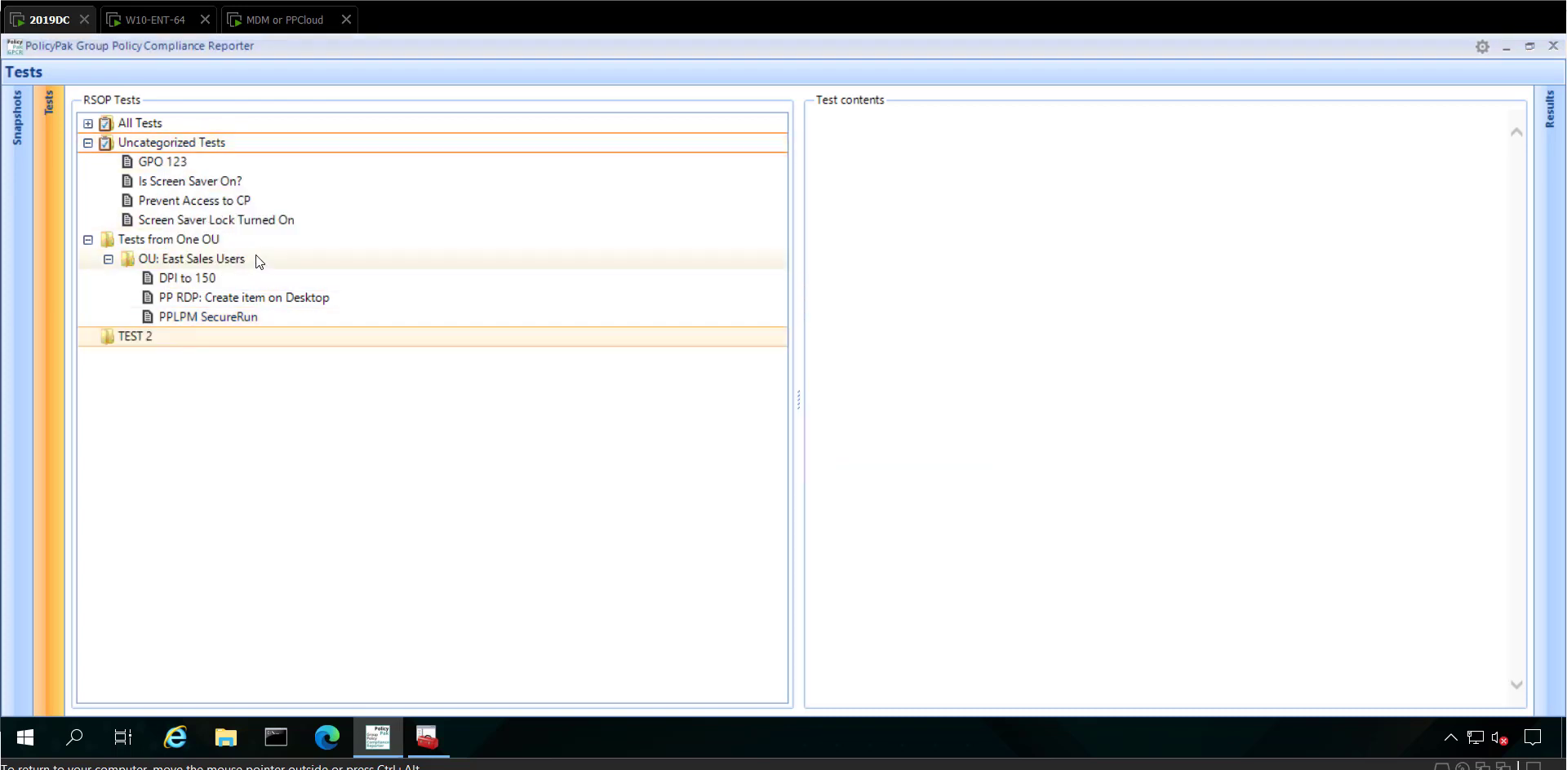
Import all tests from the Sales OU into the TEST 2 folder with the Recursive method, and expand the imported OU folder
right_click(139, 338)
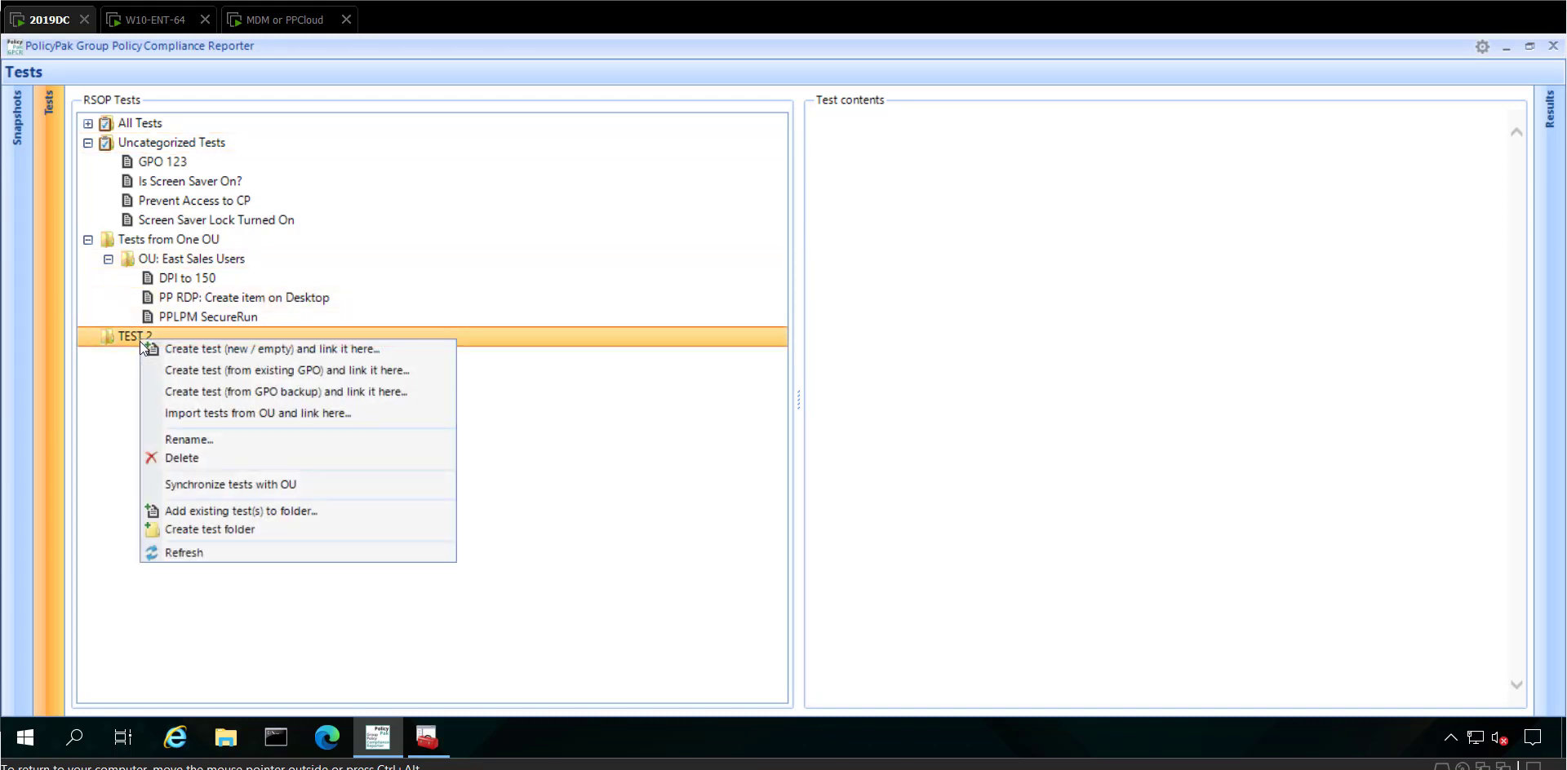
click(348, 416)
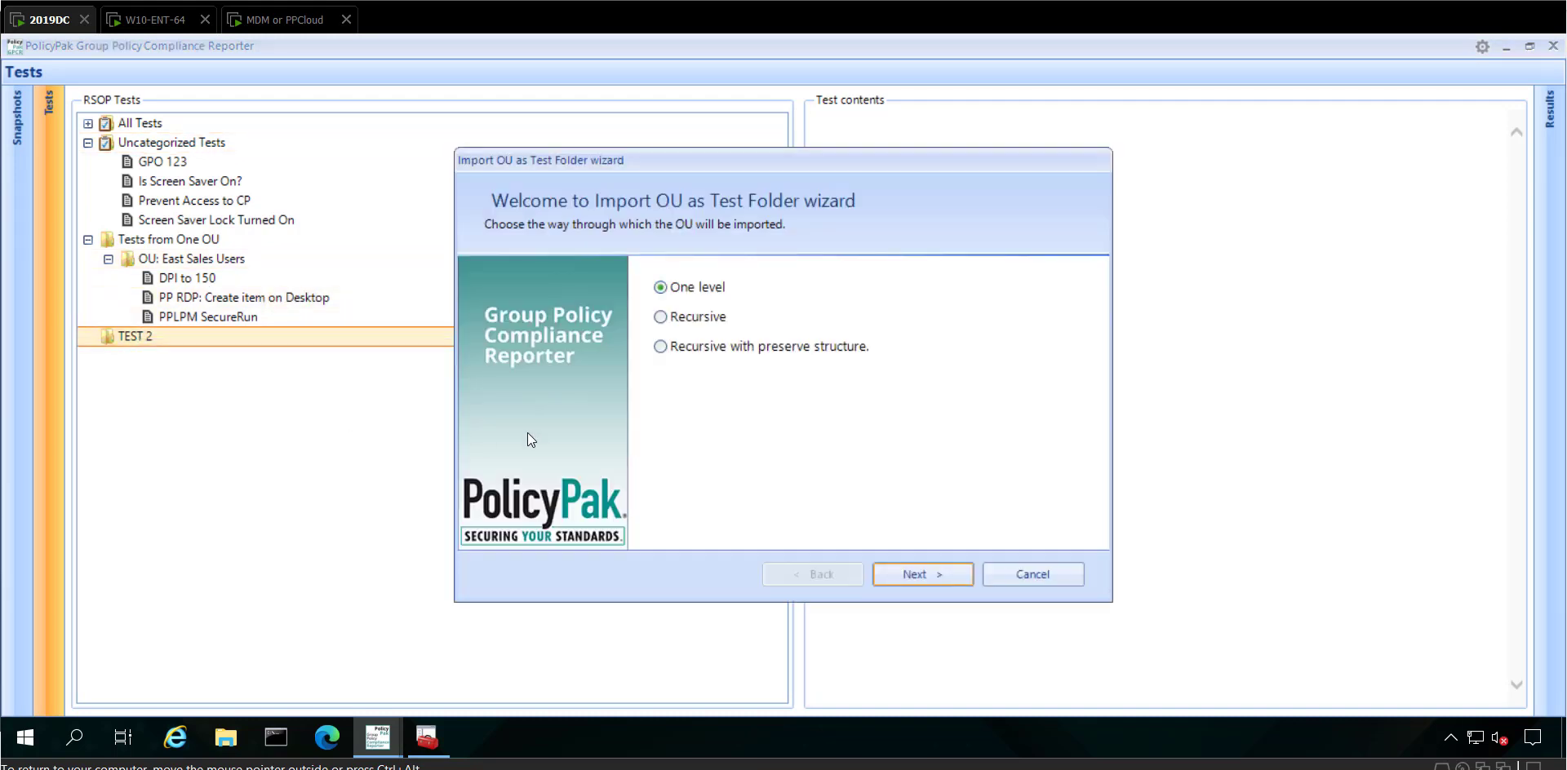
click(697, 318)
click(924, 574)
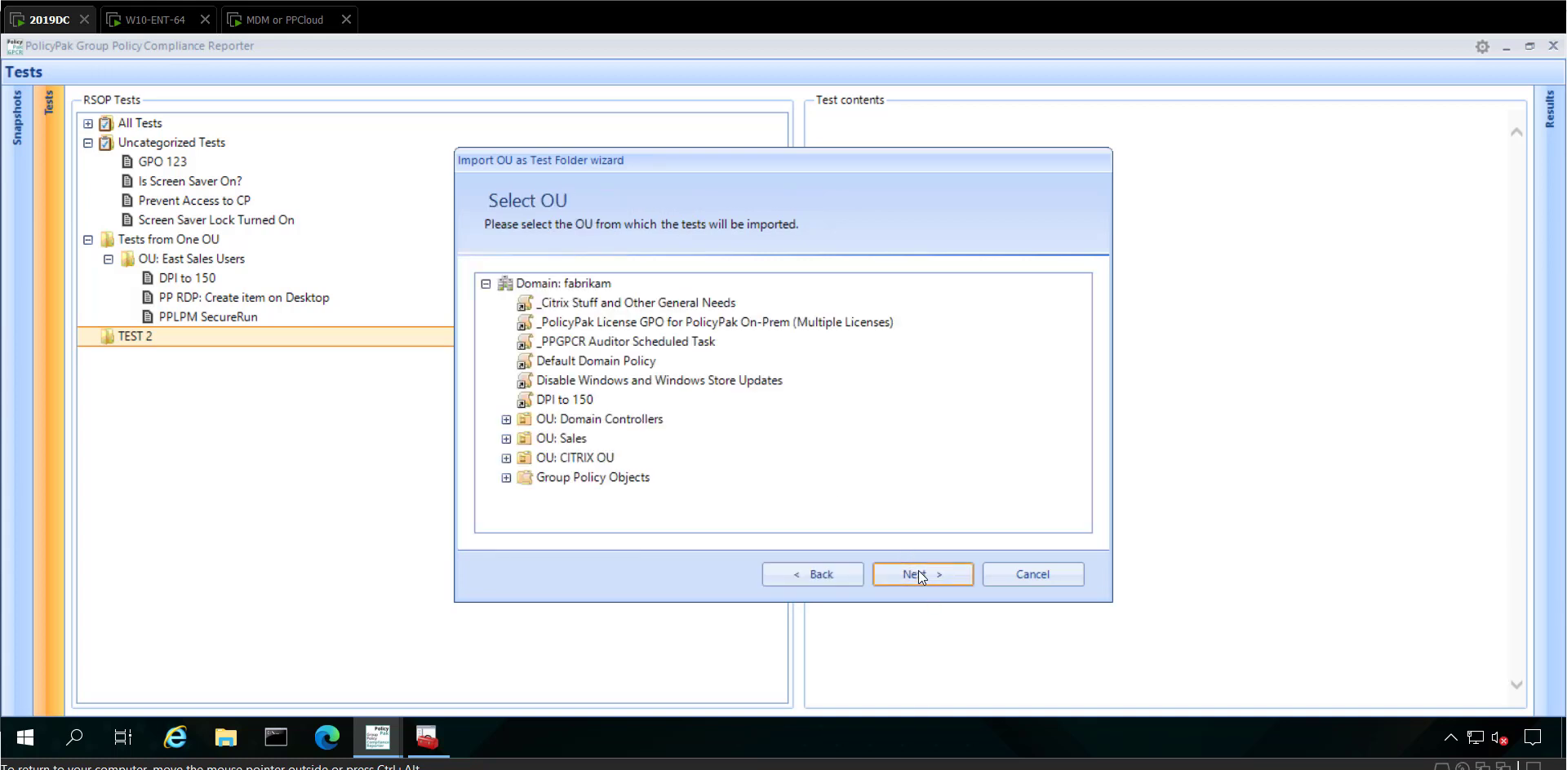
click(506, 439)
scroll(555, 425, down, 2)
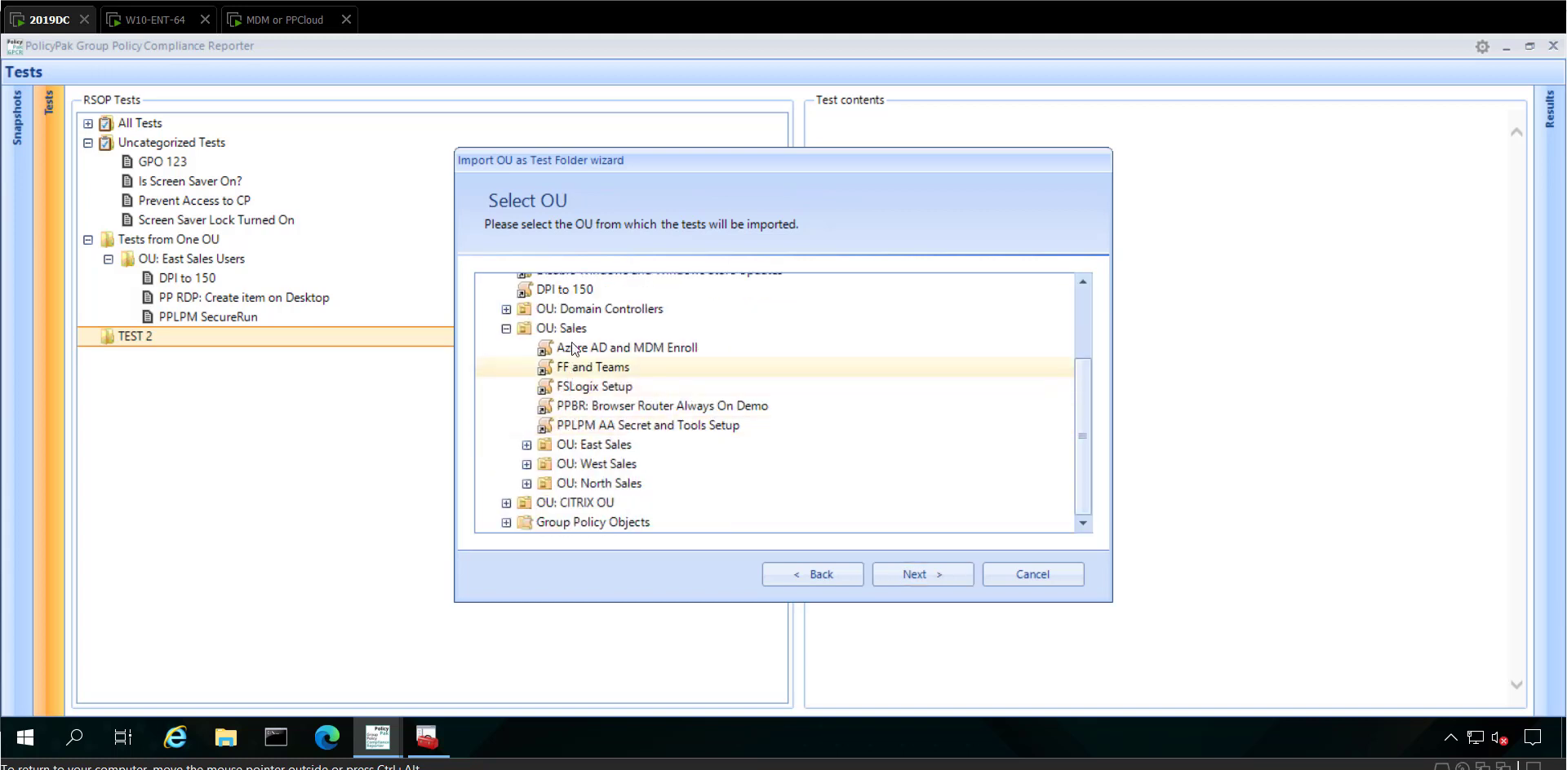
click(526, 445)
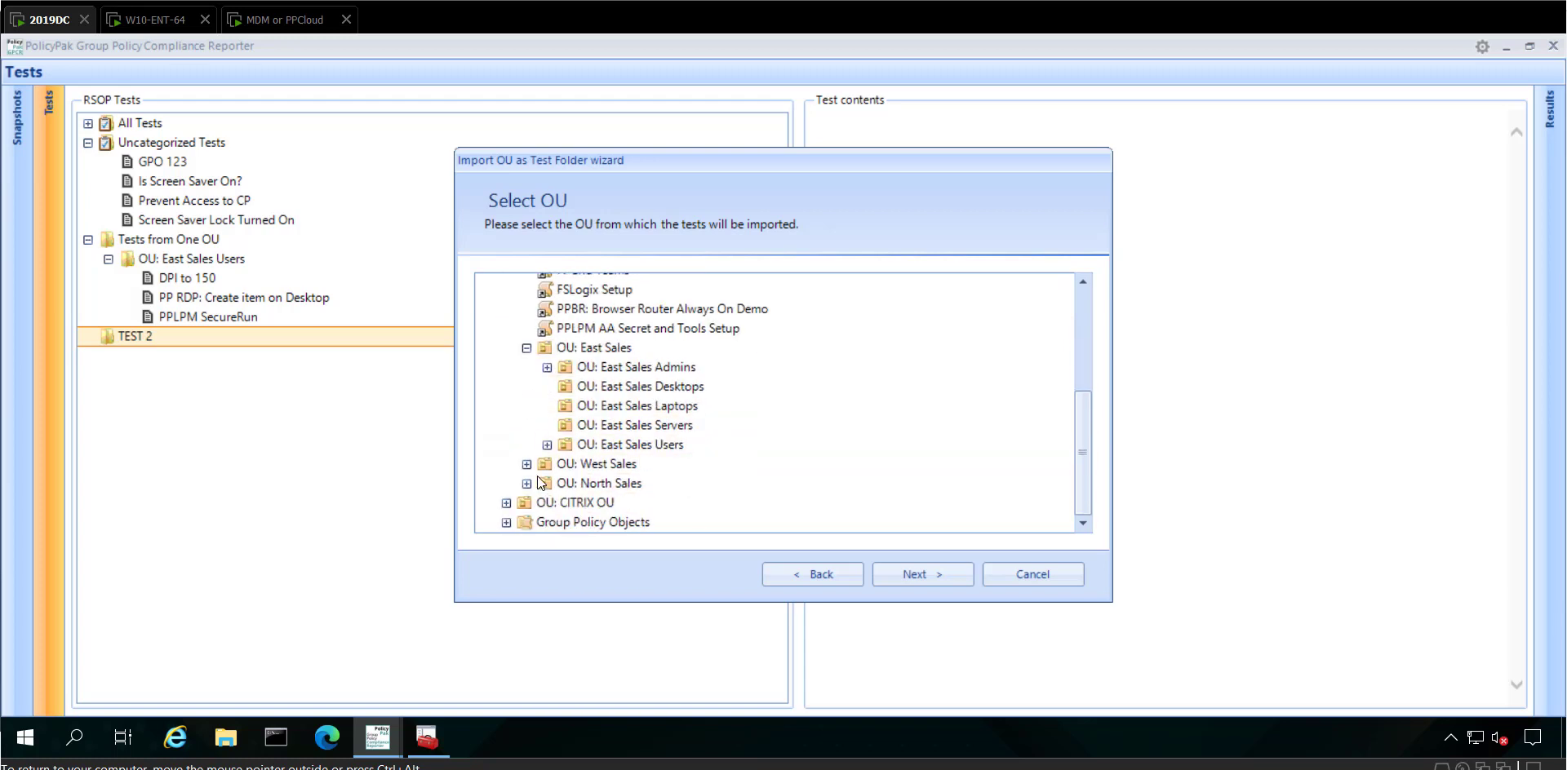
scroll(581, 376, up, 2)
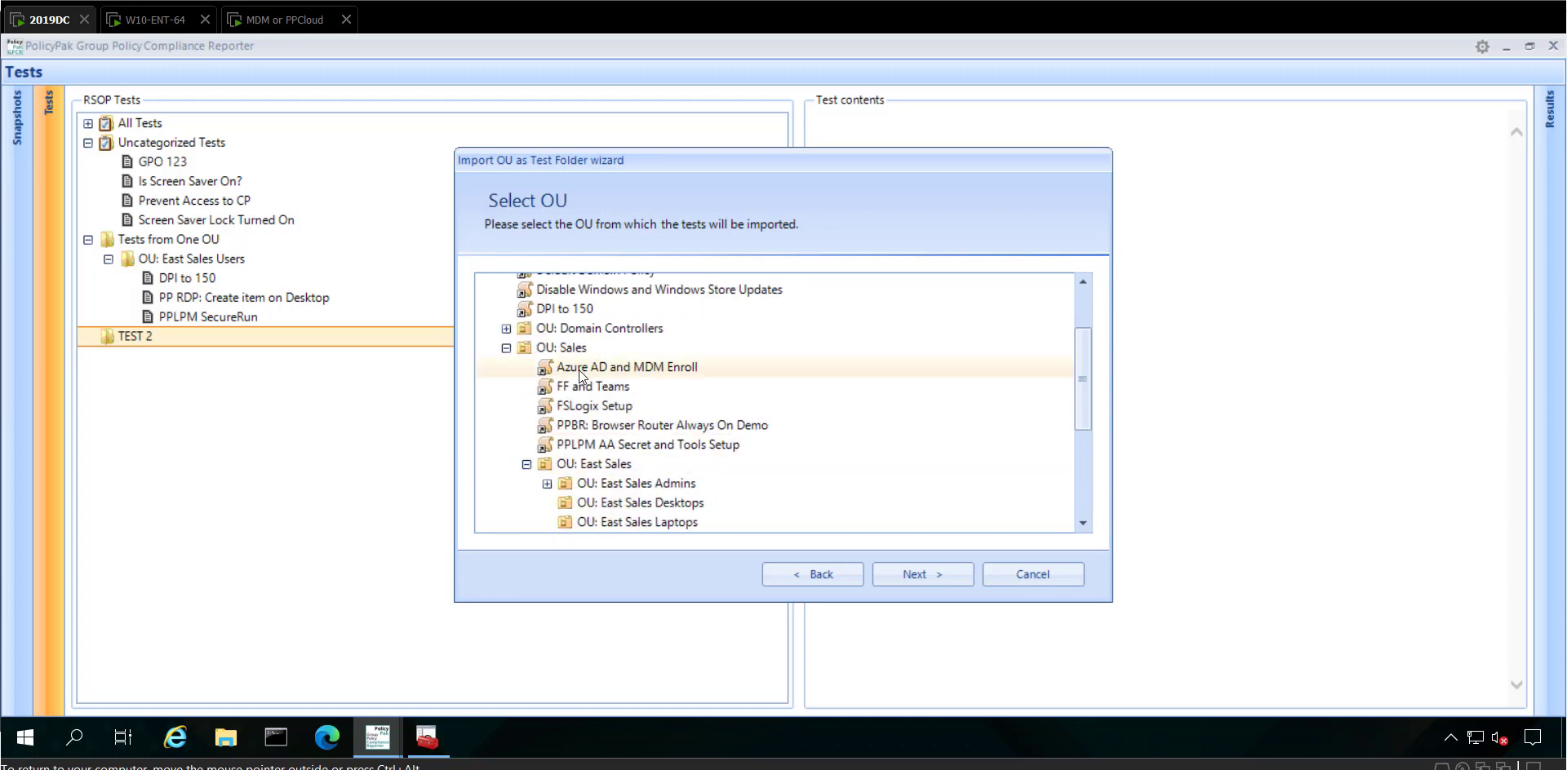
click(560, 353)
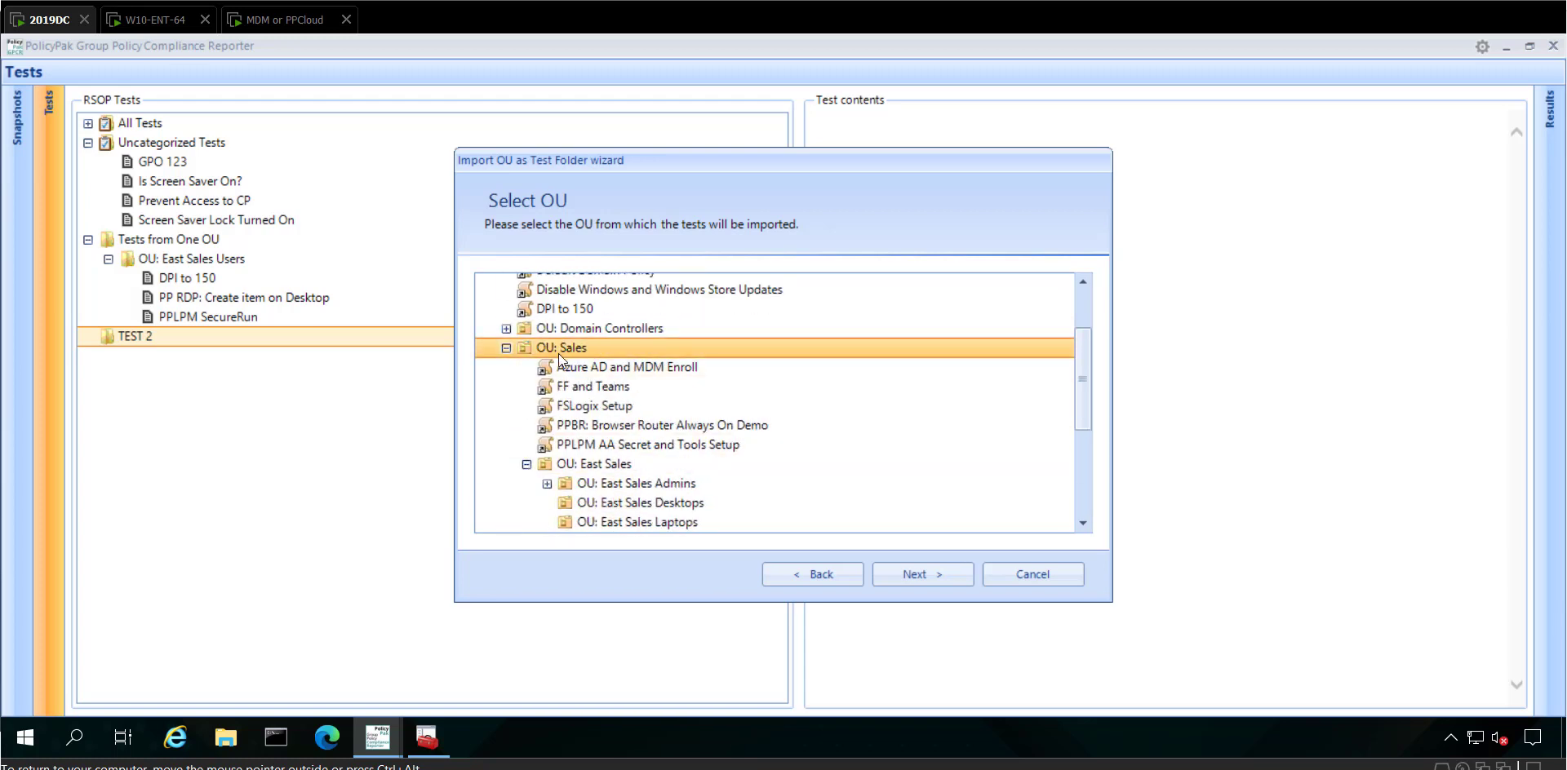
click(924, 574)
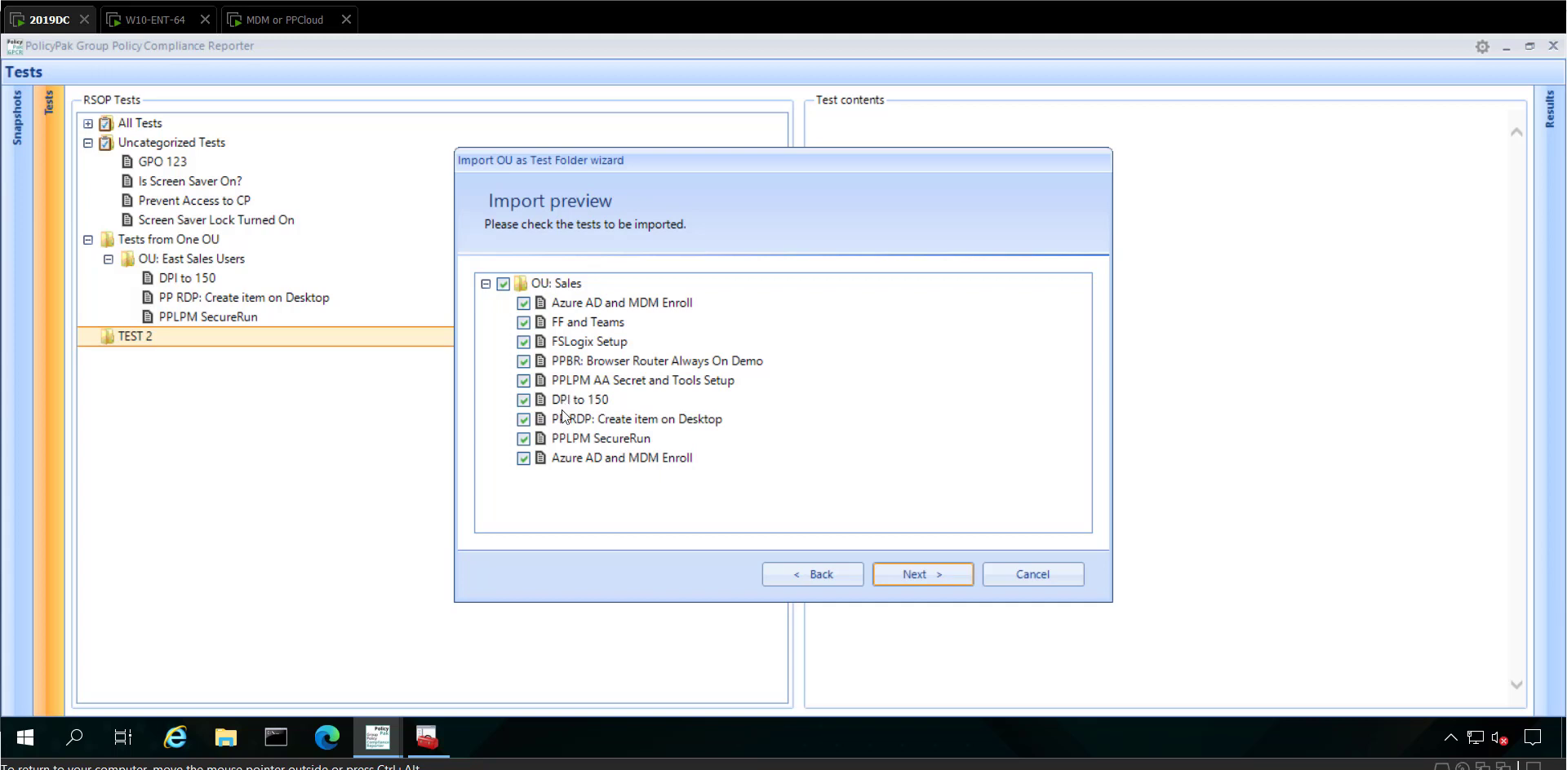
click(948, 574)
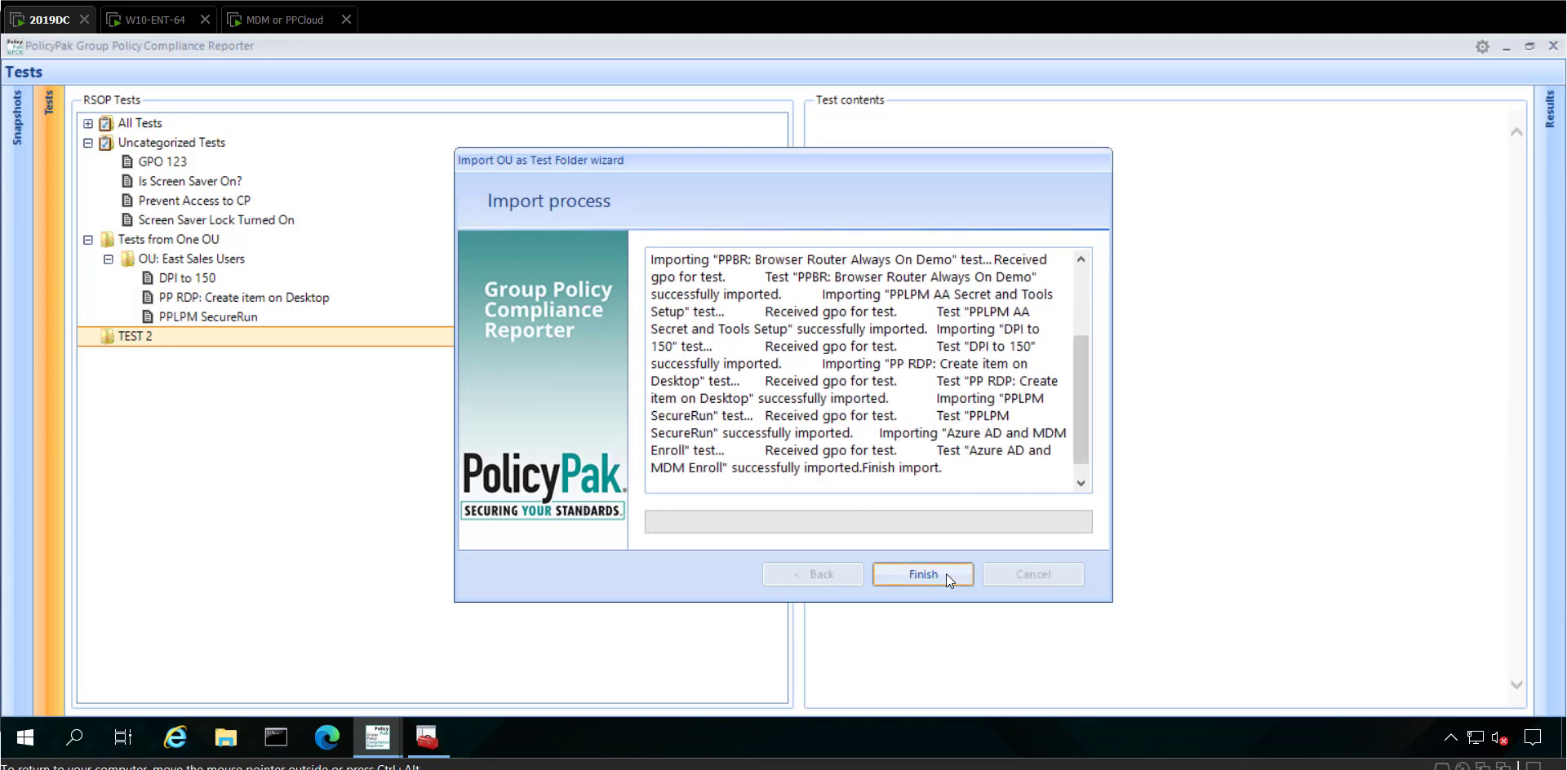
click(947, 574)
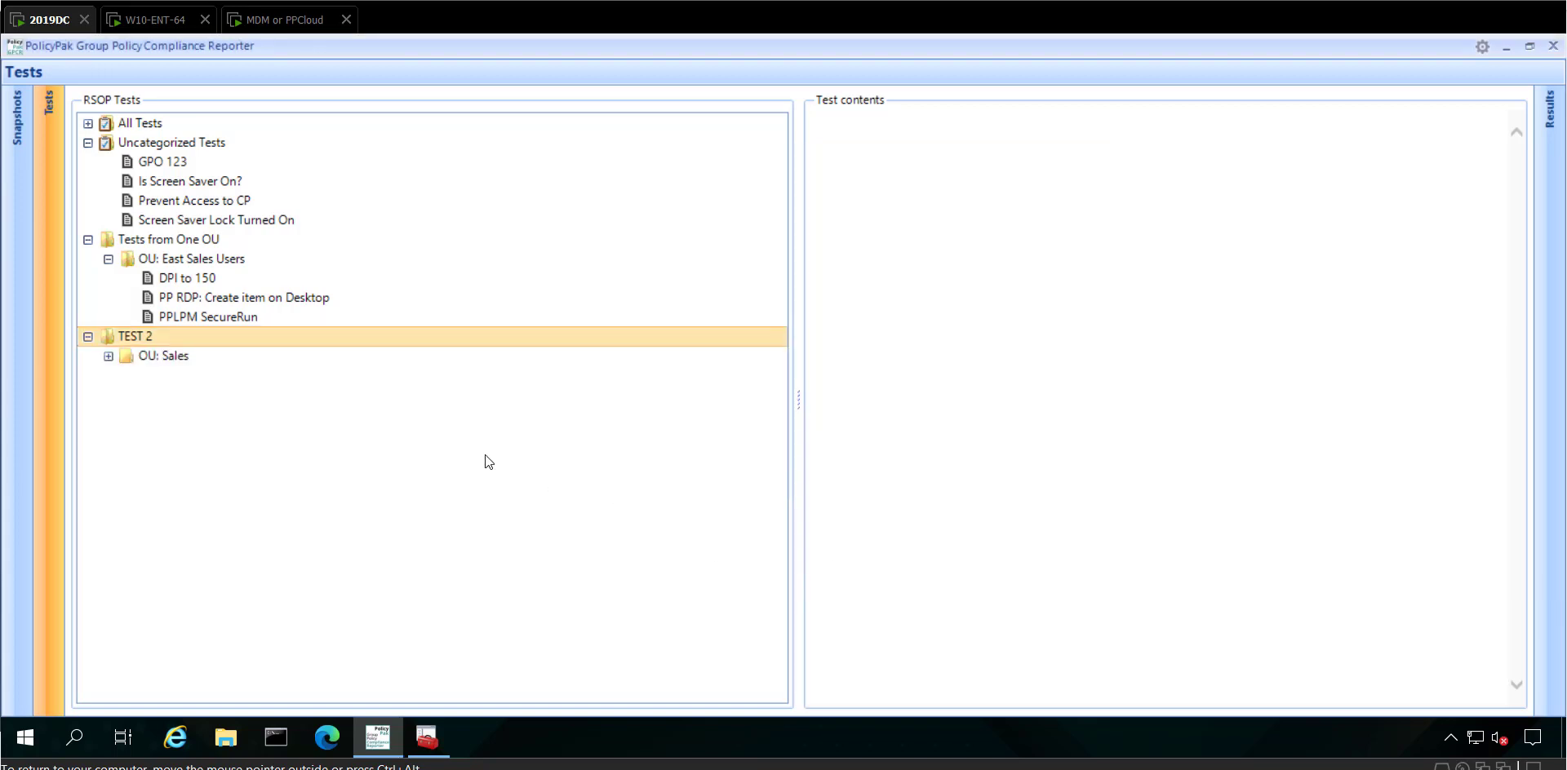
click(109, 356)
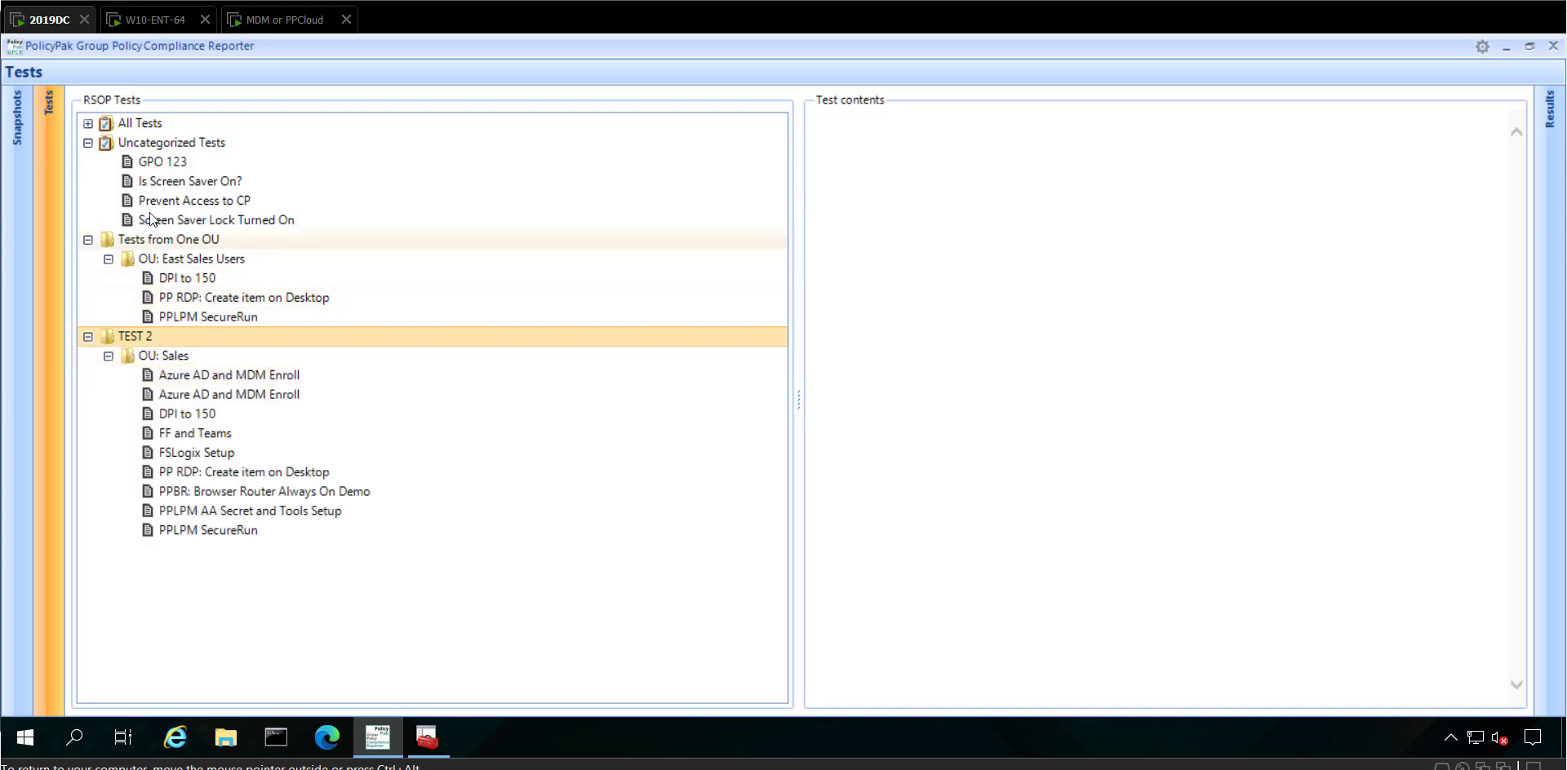
Create a third root test folder named "TEST 3"
click(163, 144)
right_click(163, 145)
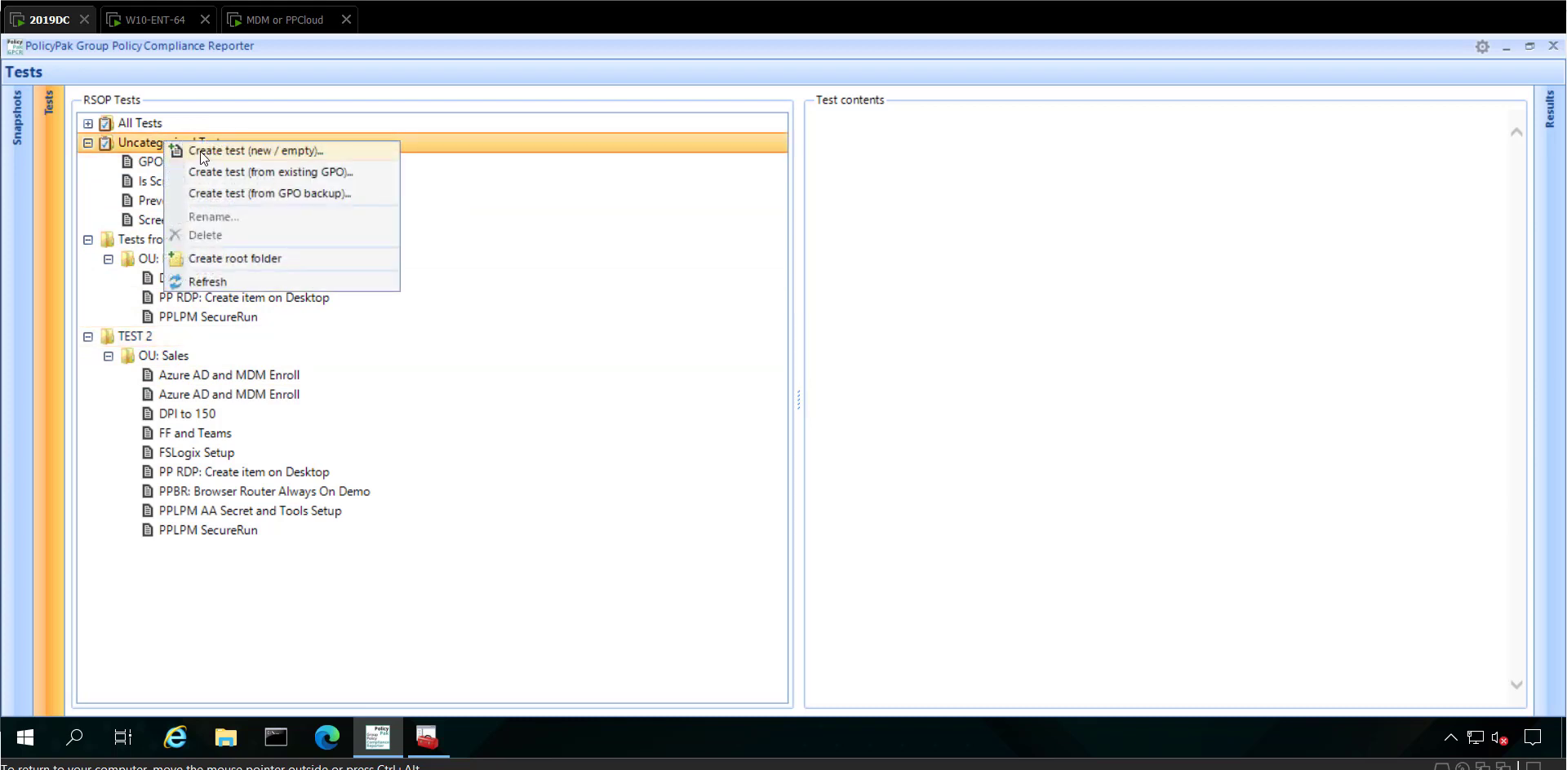
click(209, 259)
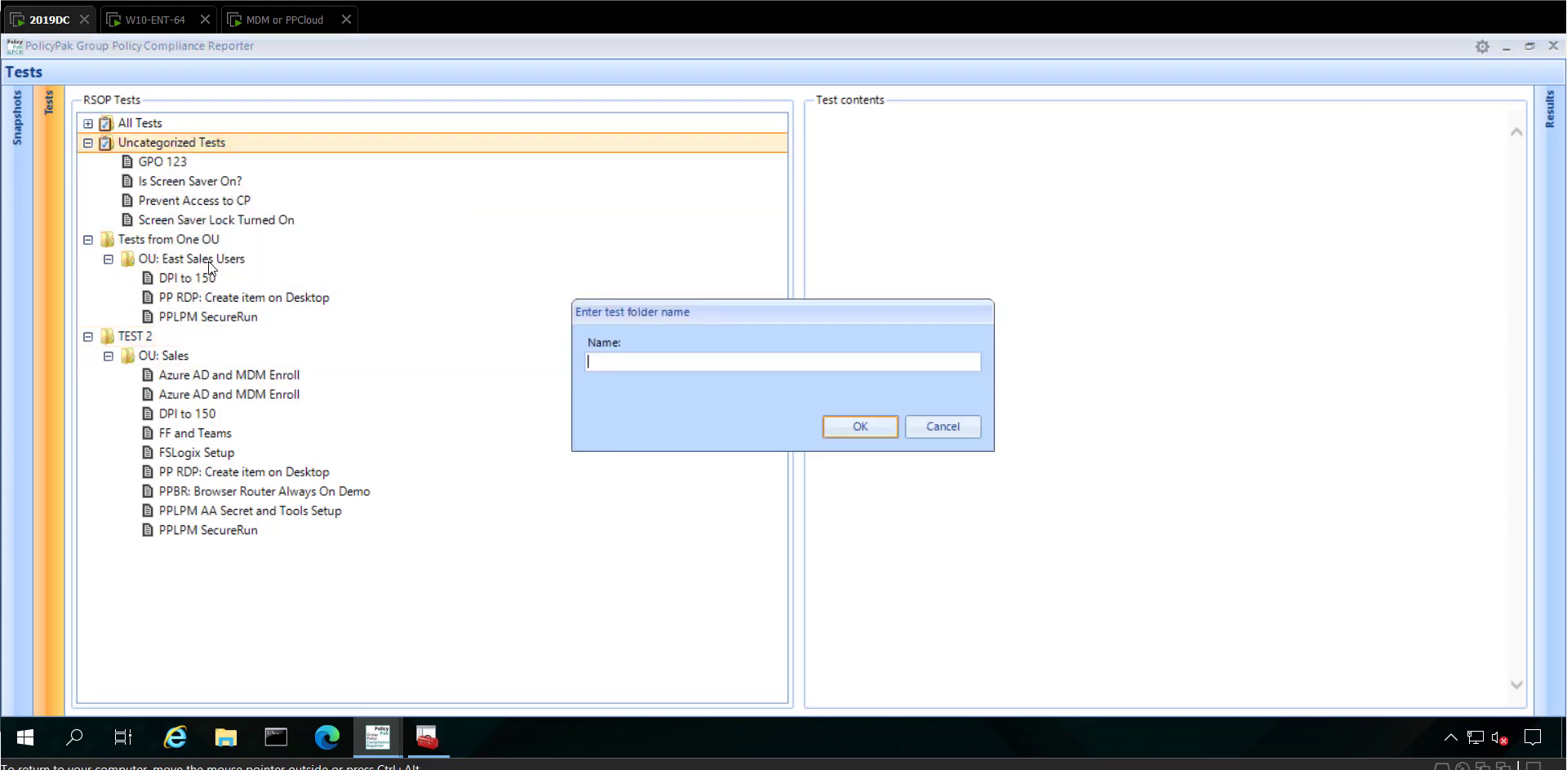
text(TEST 3)
key(Return)
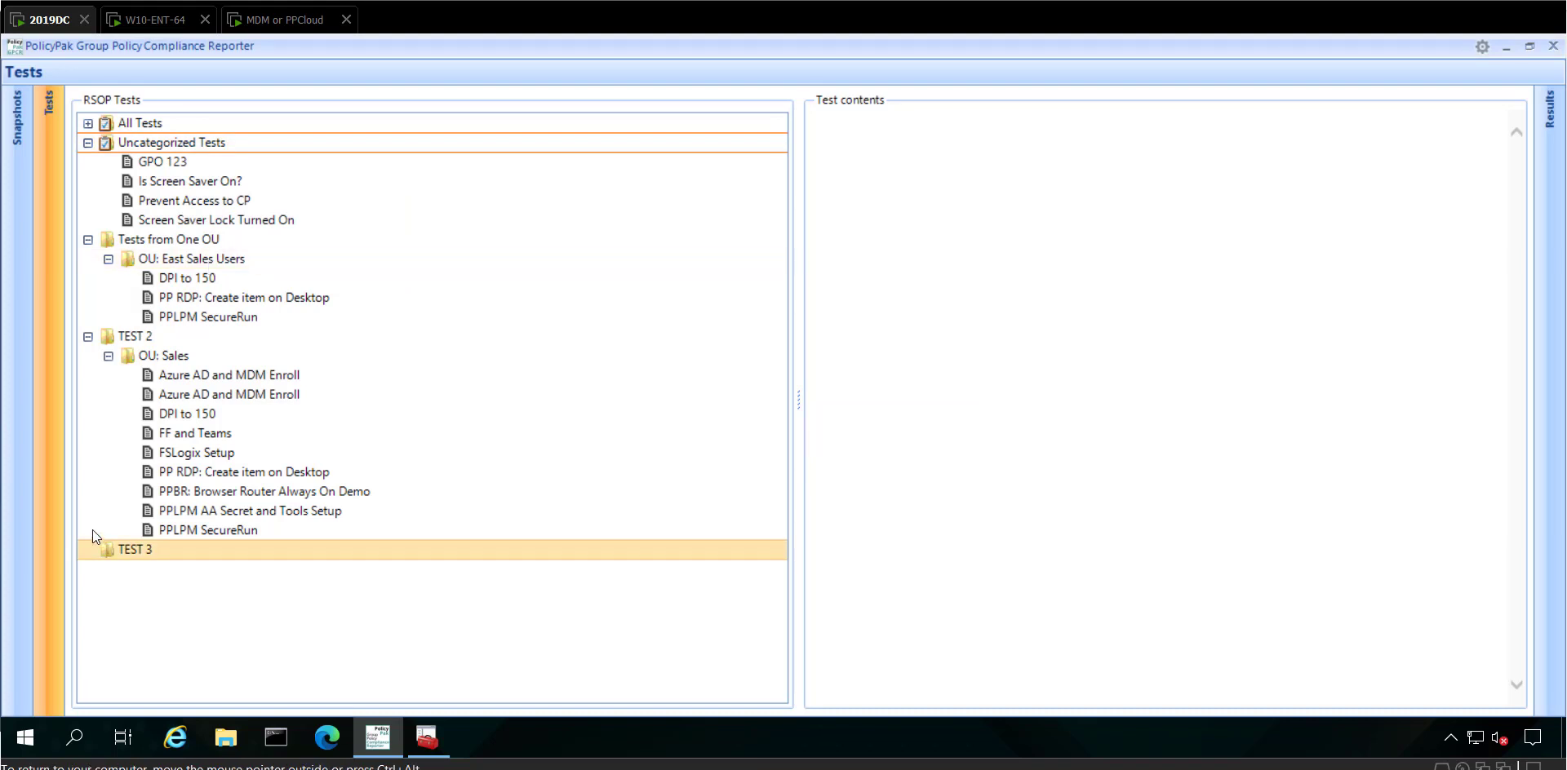
Set up an OU import into the TEST 3 folder with Recursive with preserve structure, using the Sales OU as the source
right_click(118, 545)
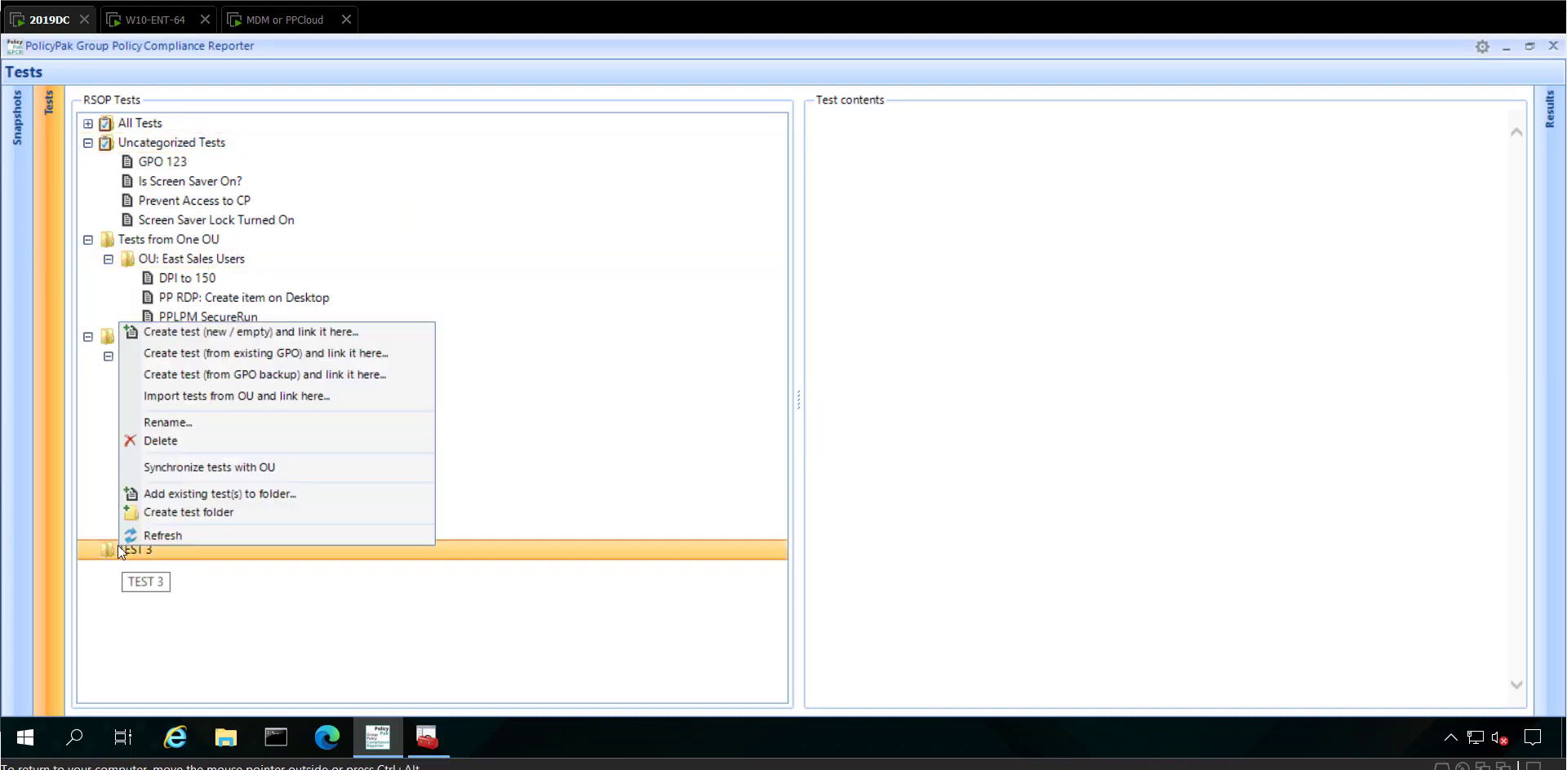
click(228, 398)
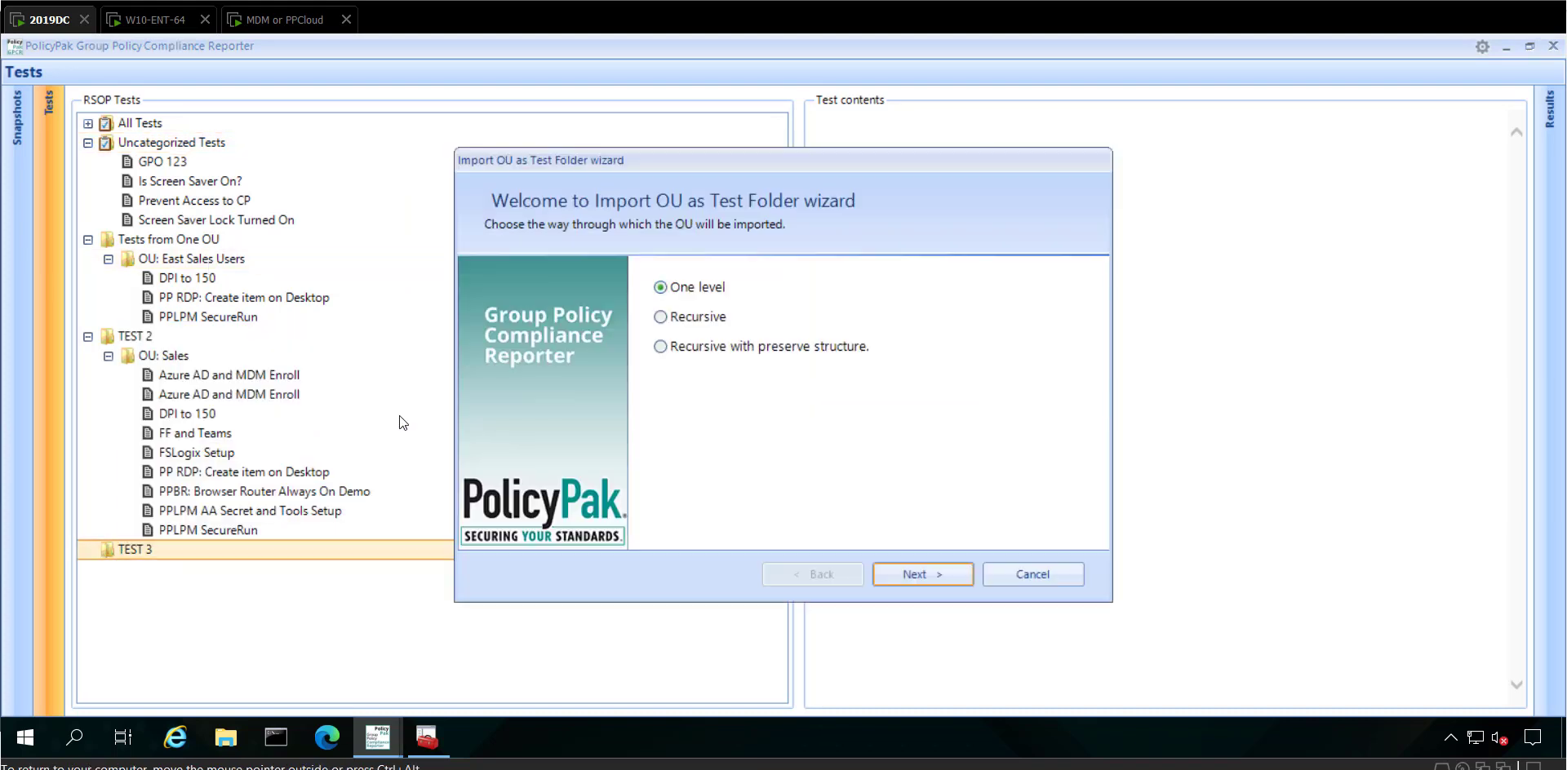
click(756, 350)
click(937, 576)
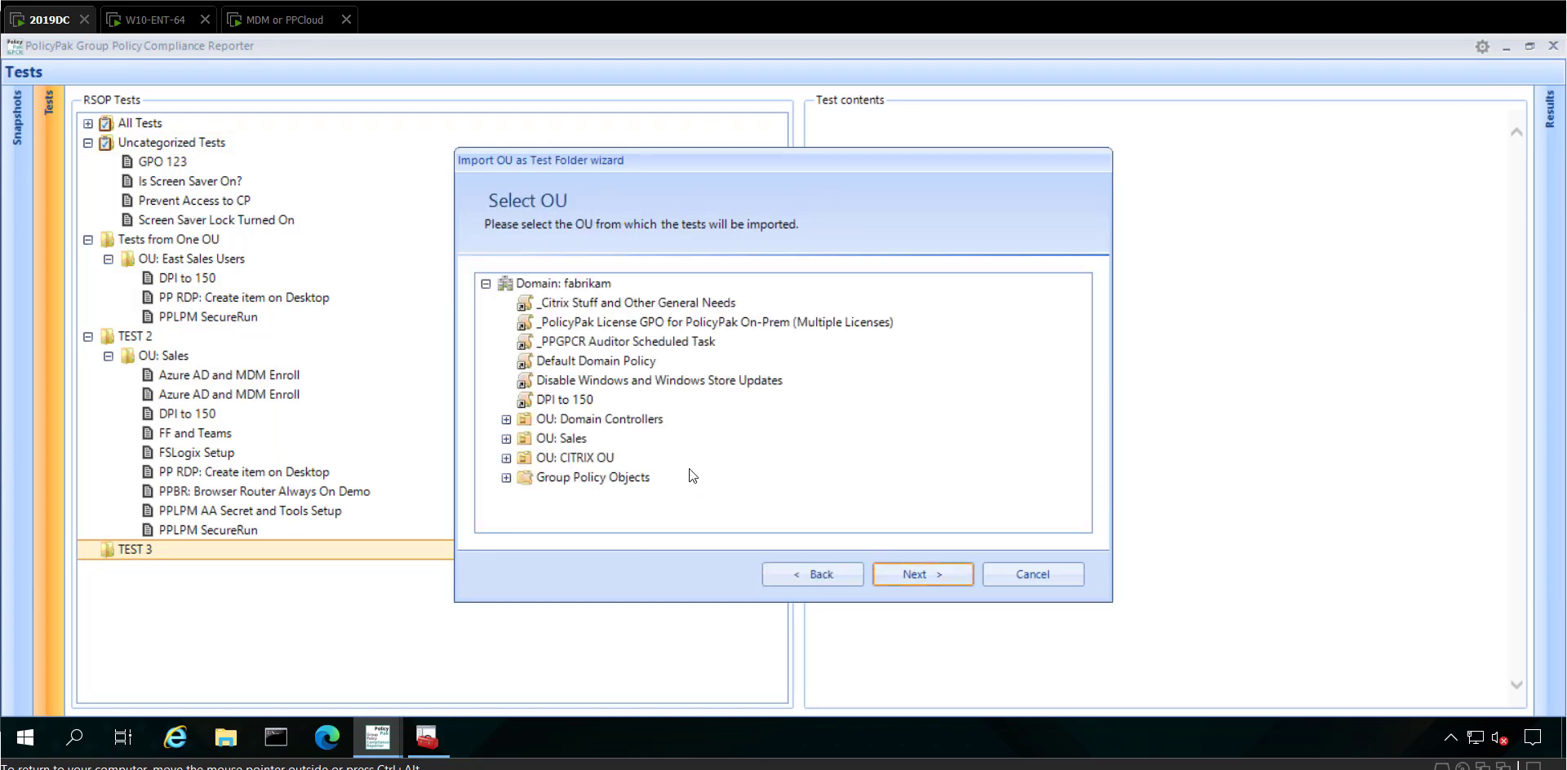
click(541, 440)
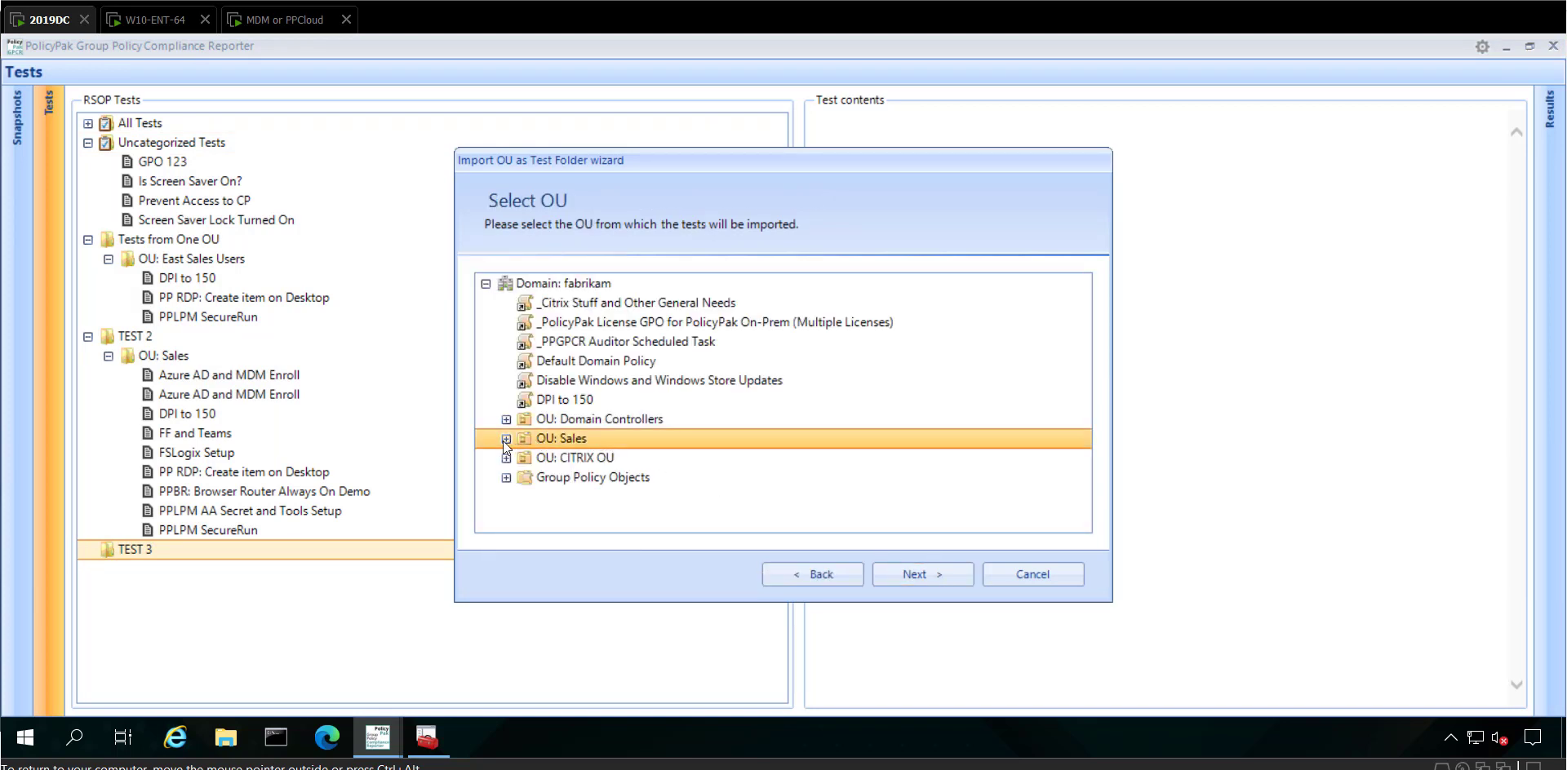
click(940, 568)
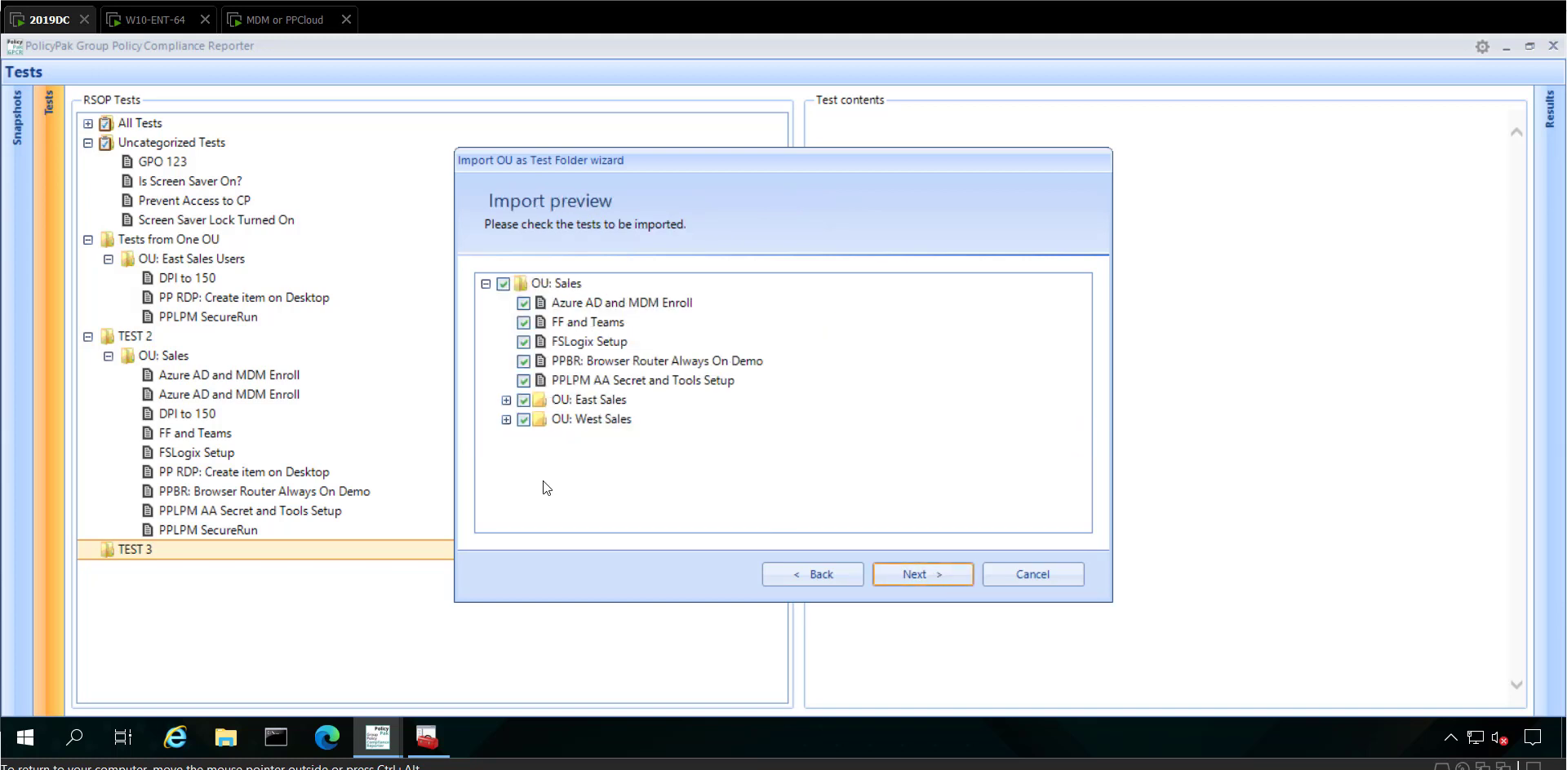
Expand the East Sales and West Sales sub-OUs in the import preview and complete the import with all tests included
click(506, 420)
click(506, 400)
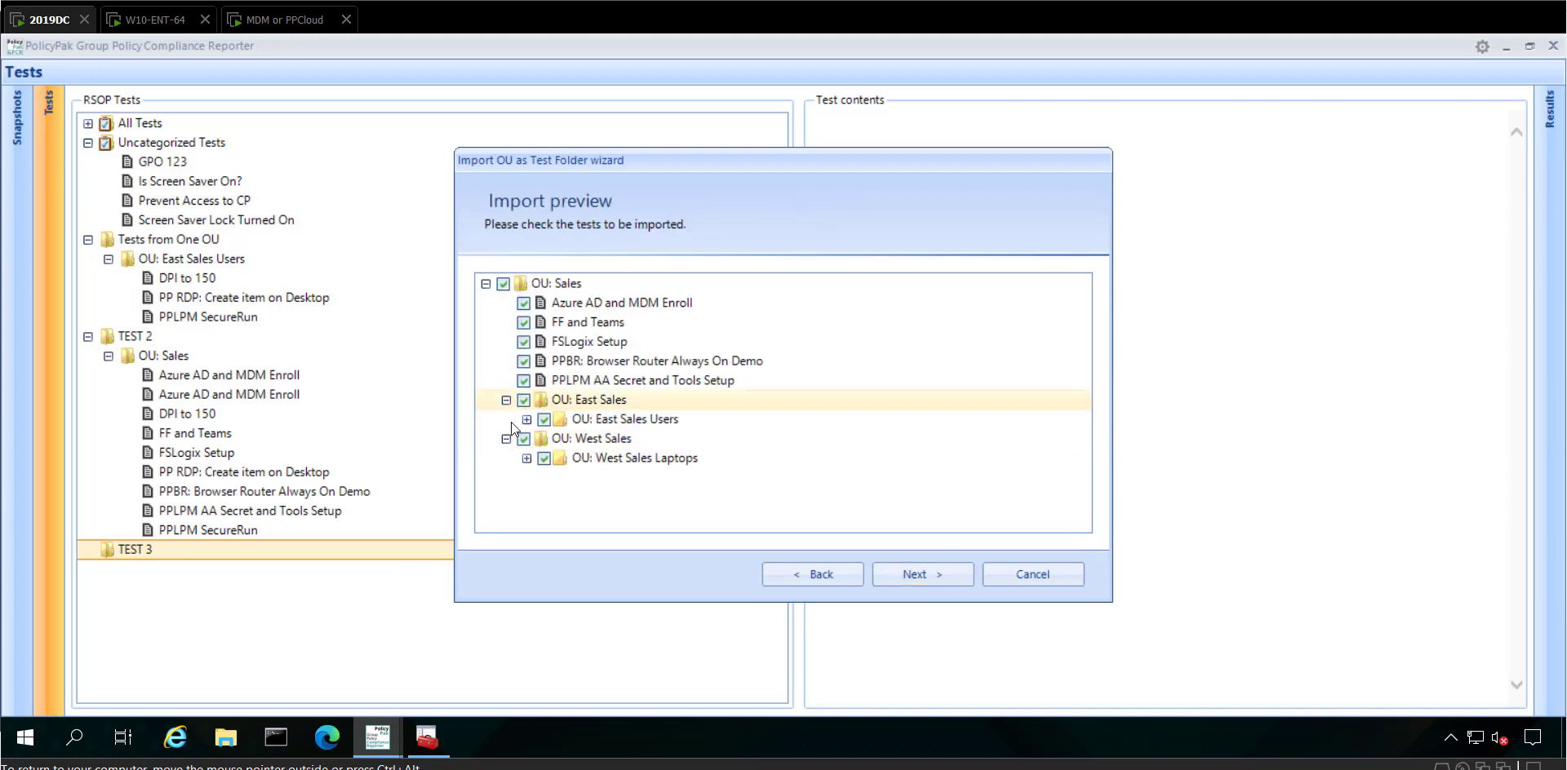
click(527, 419)
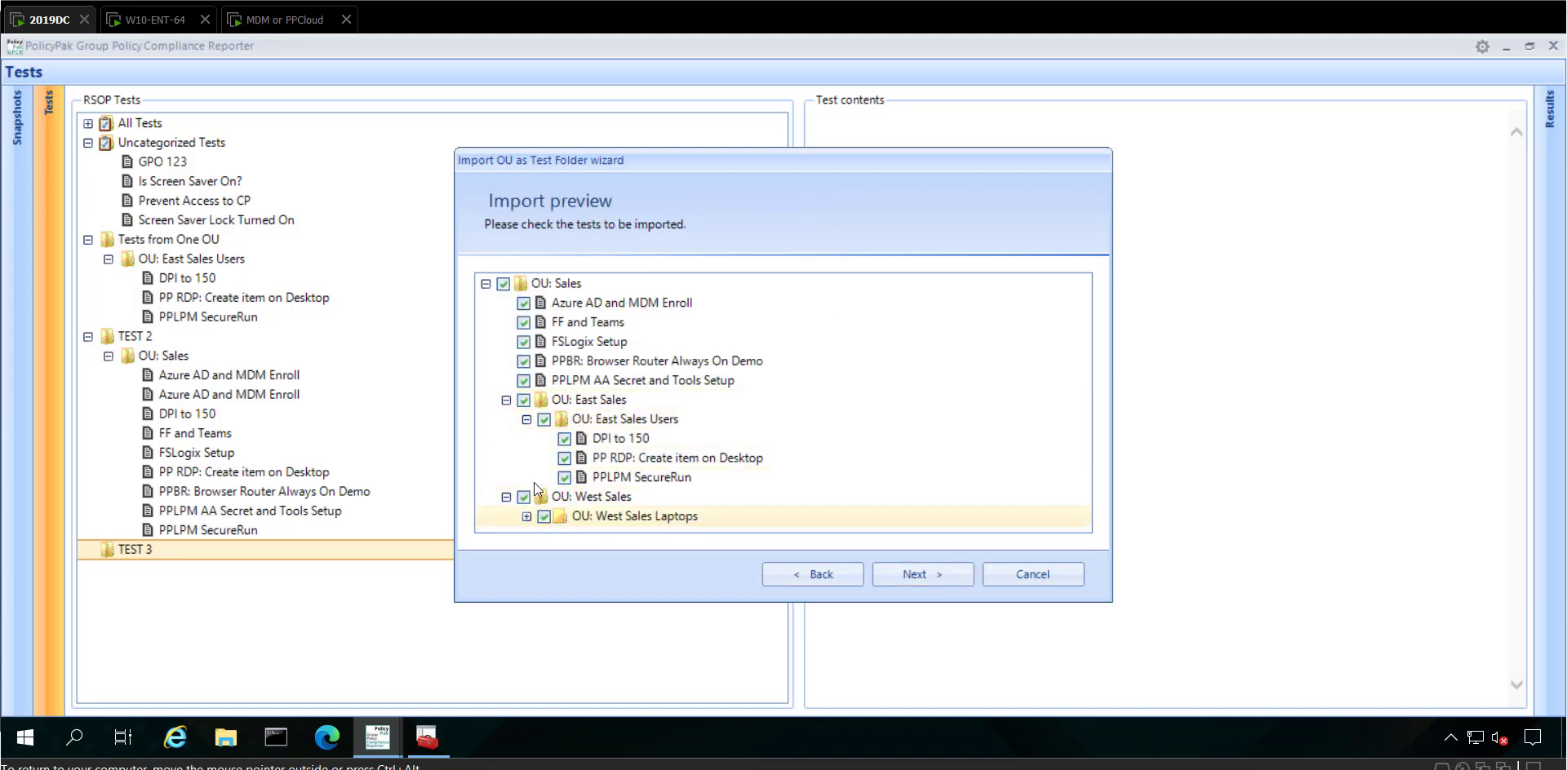
click(526, 516)
click(910, 570)
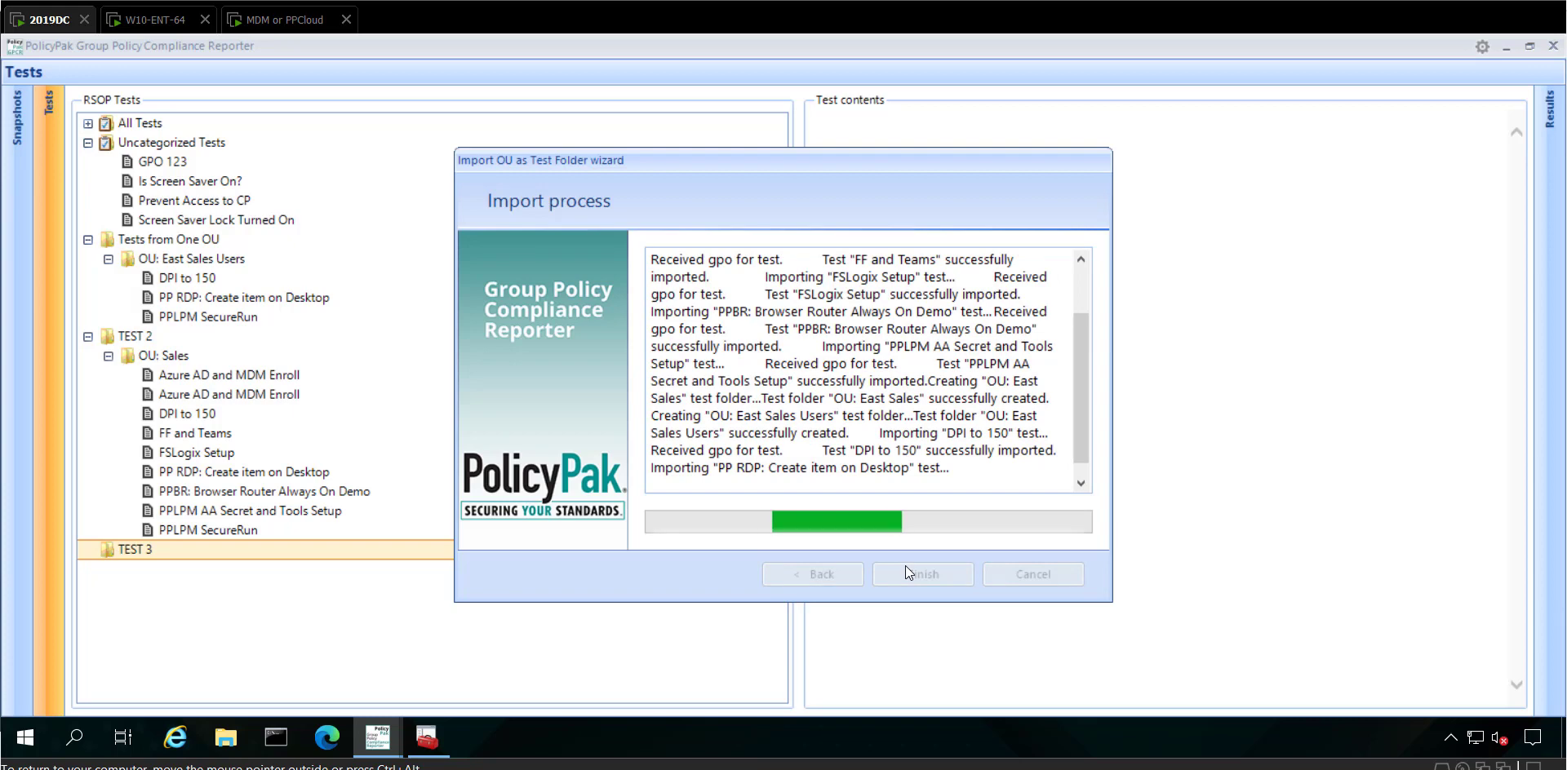
click(917, 577)
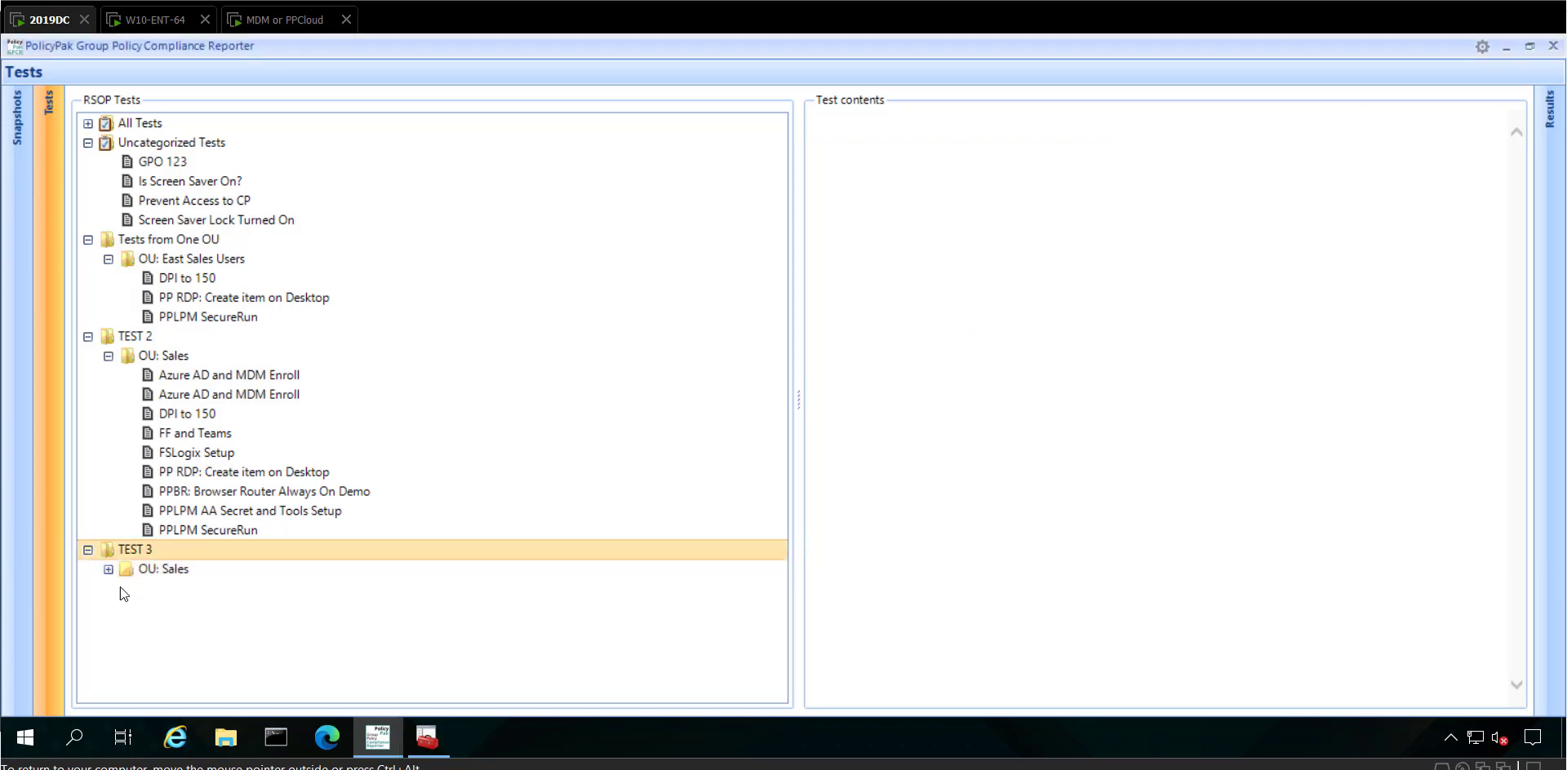
Expand the Sales OU folder under TEST 3, including its East Sales and West Sales subfolders
click(108, 570)
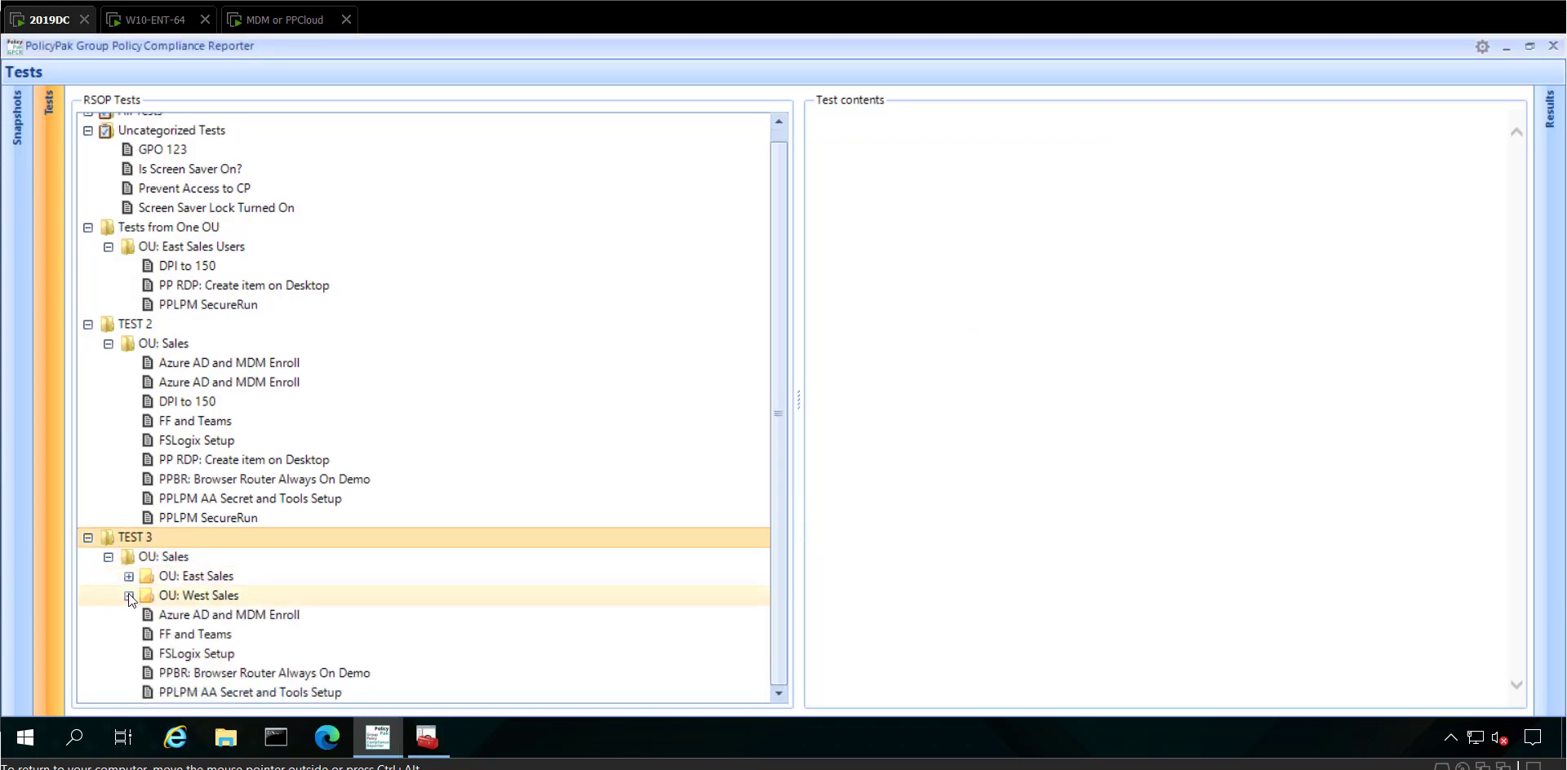
click(129, 595)
click(128, 577)
scroll(130, 571, down, 1)
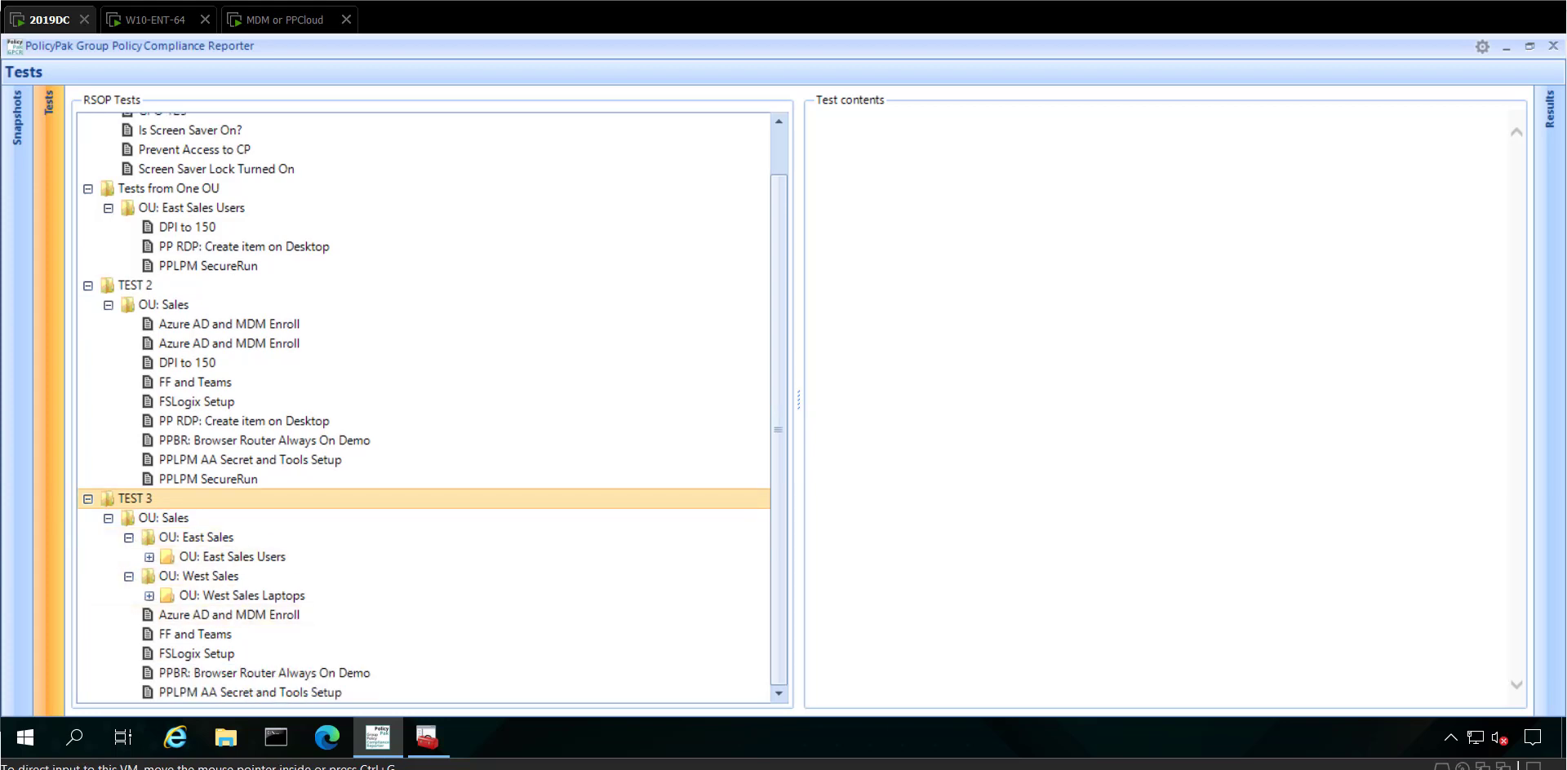
click(135, 498)
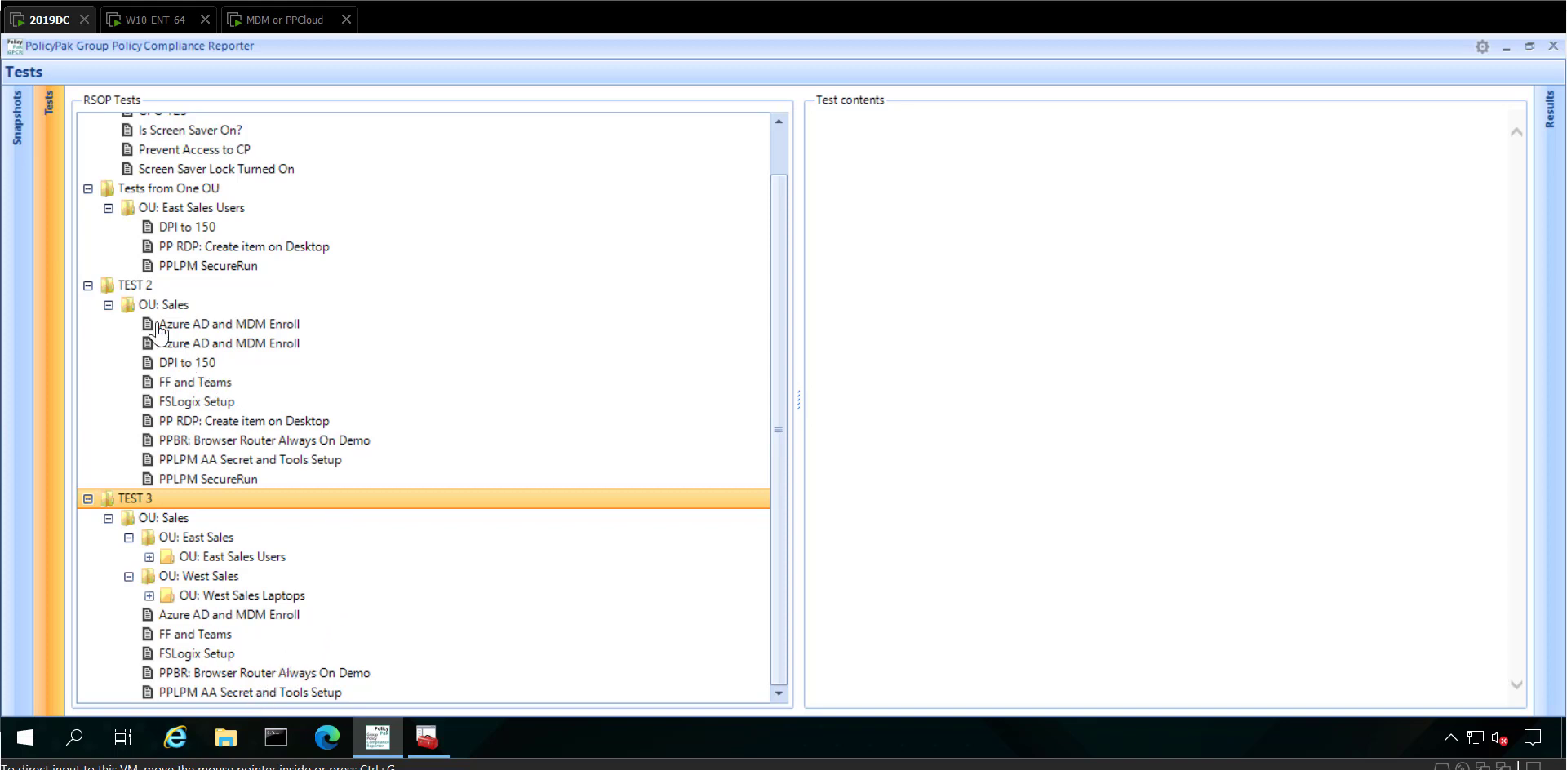
View the DPI to 150 test under Tests from One OU, and open its GPO in East Sales Users for editing in Group Policy Management
click(203, 232)
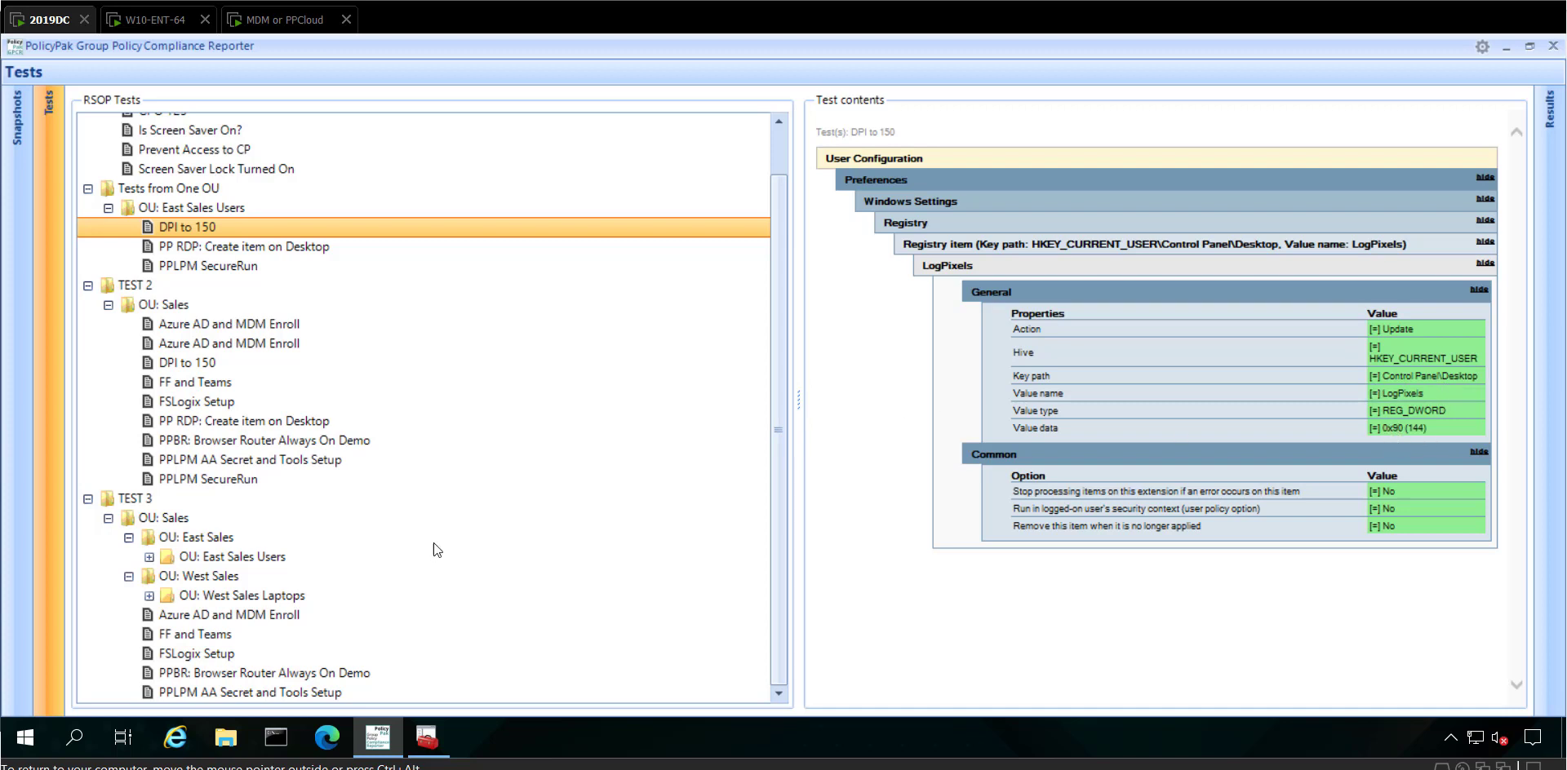
click(427, 738)
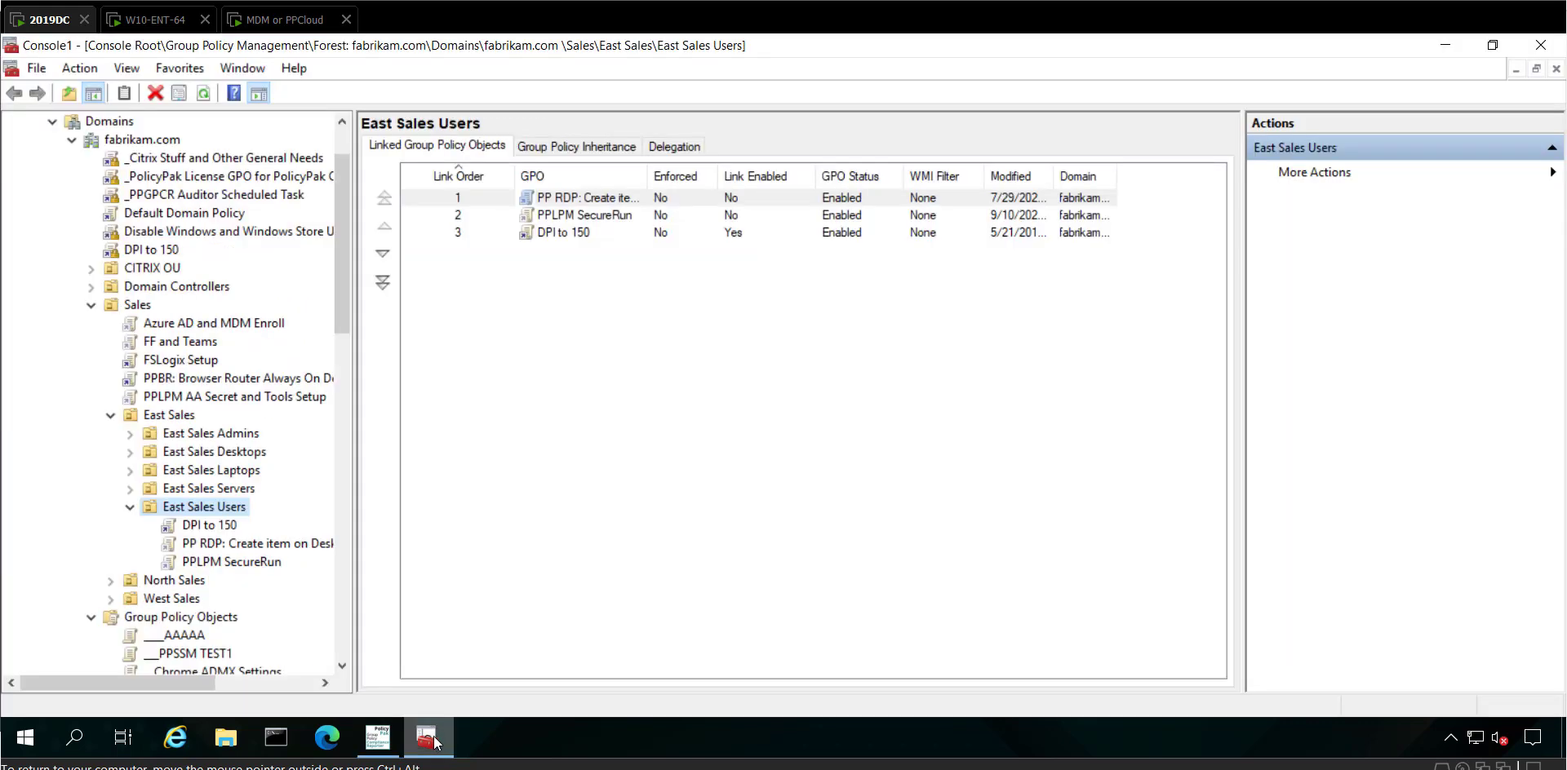
right_click(210, 526)
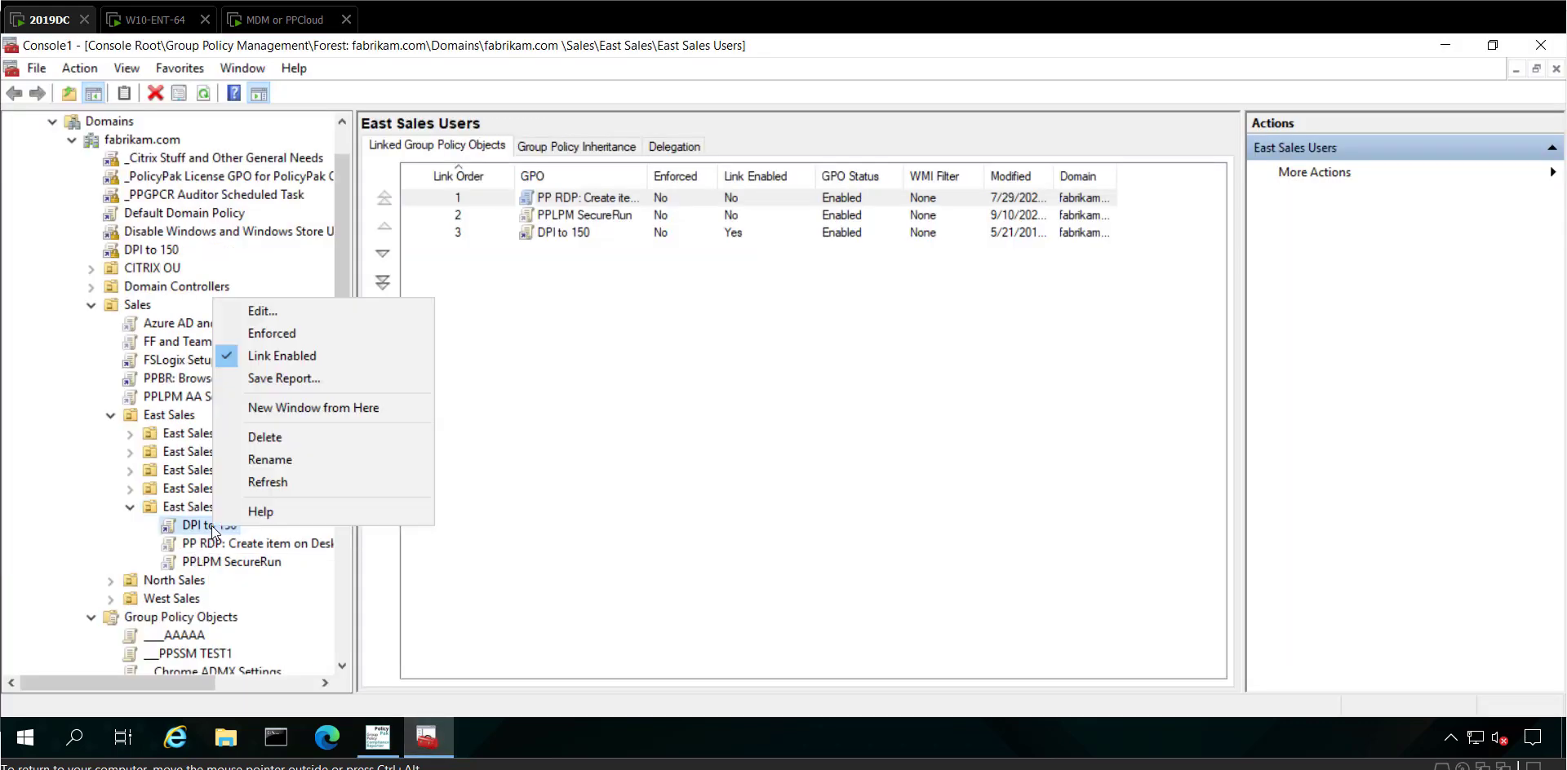
click(315, 320)
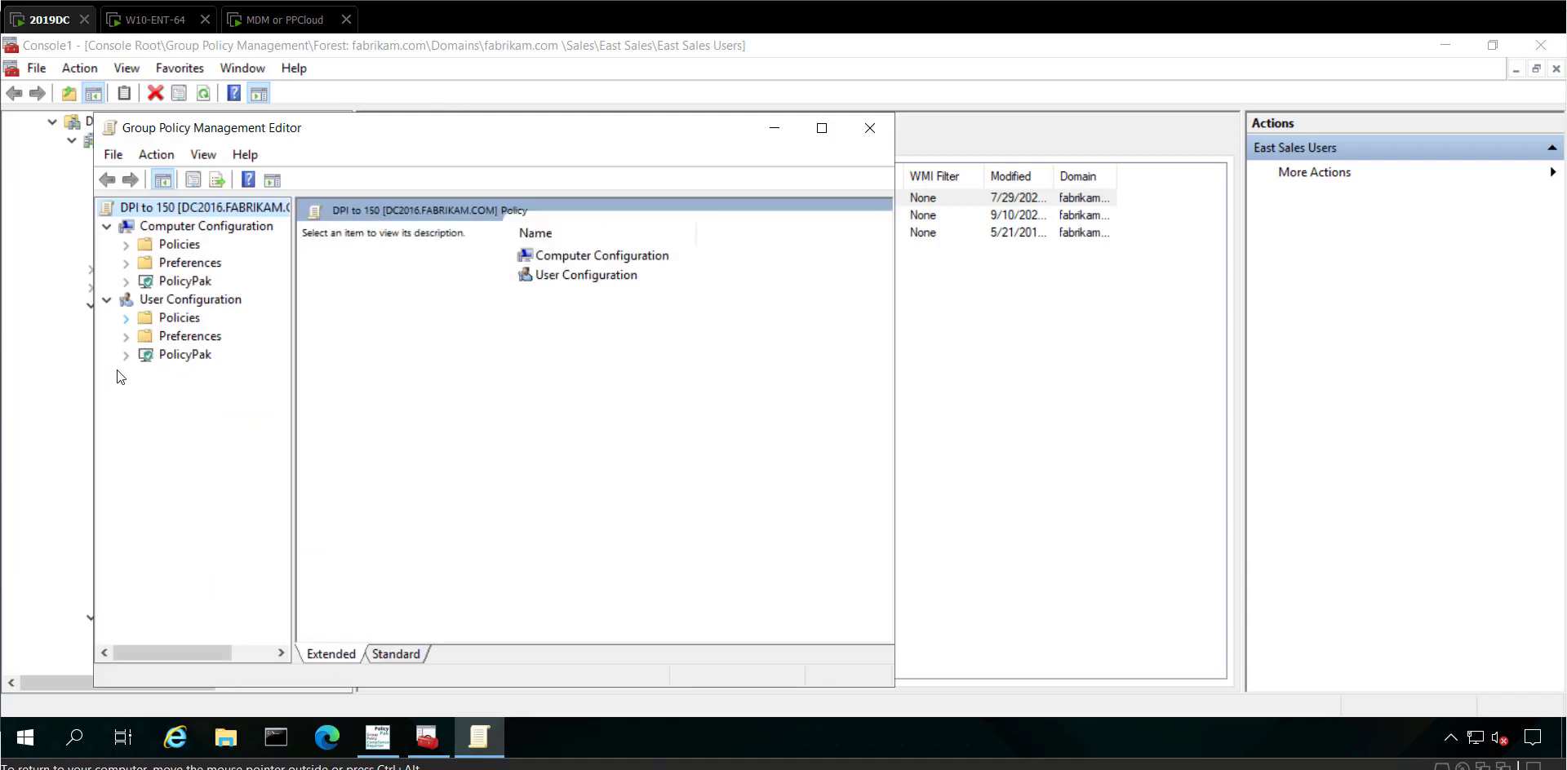
Set the hexadecimal value data of the LogPixels registry preference under User Configuration to 00000088 and close the policy editor
click(126, 337)
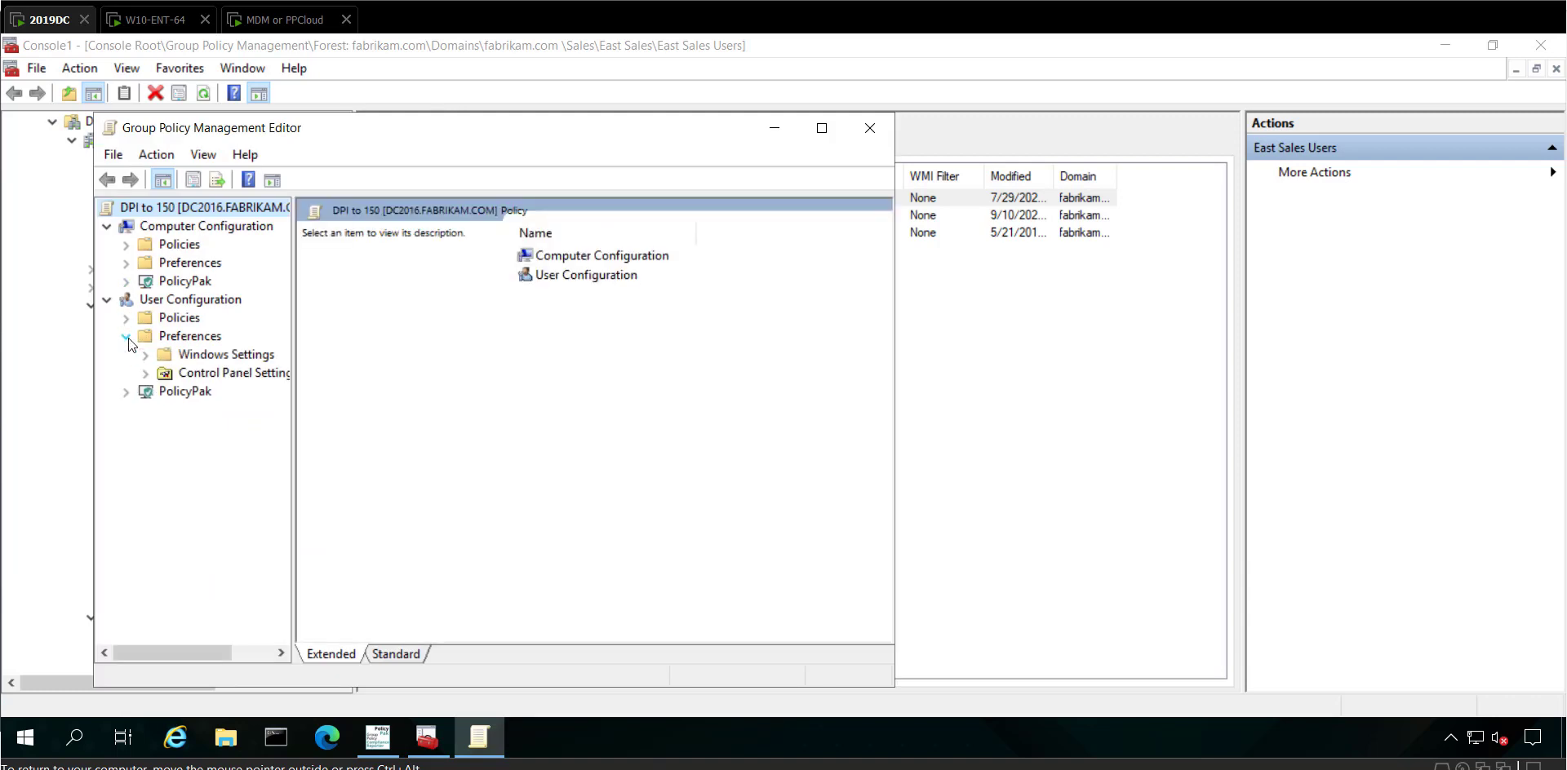
click(145, 354)
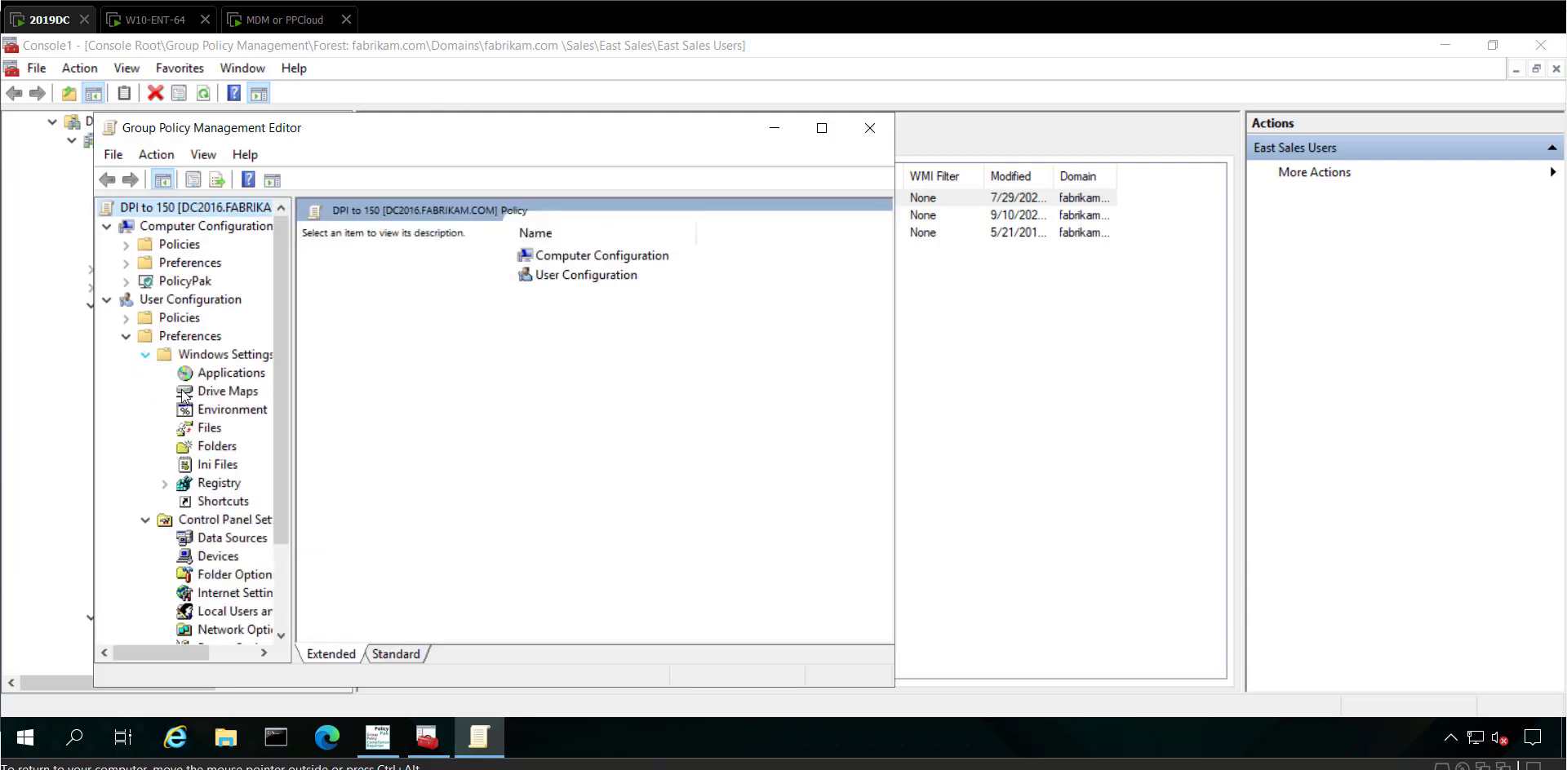
click(227, 483)
double_click(571, 294)
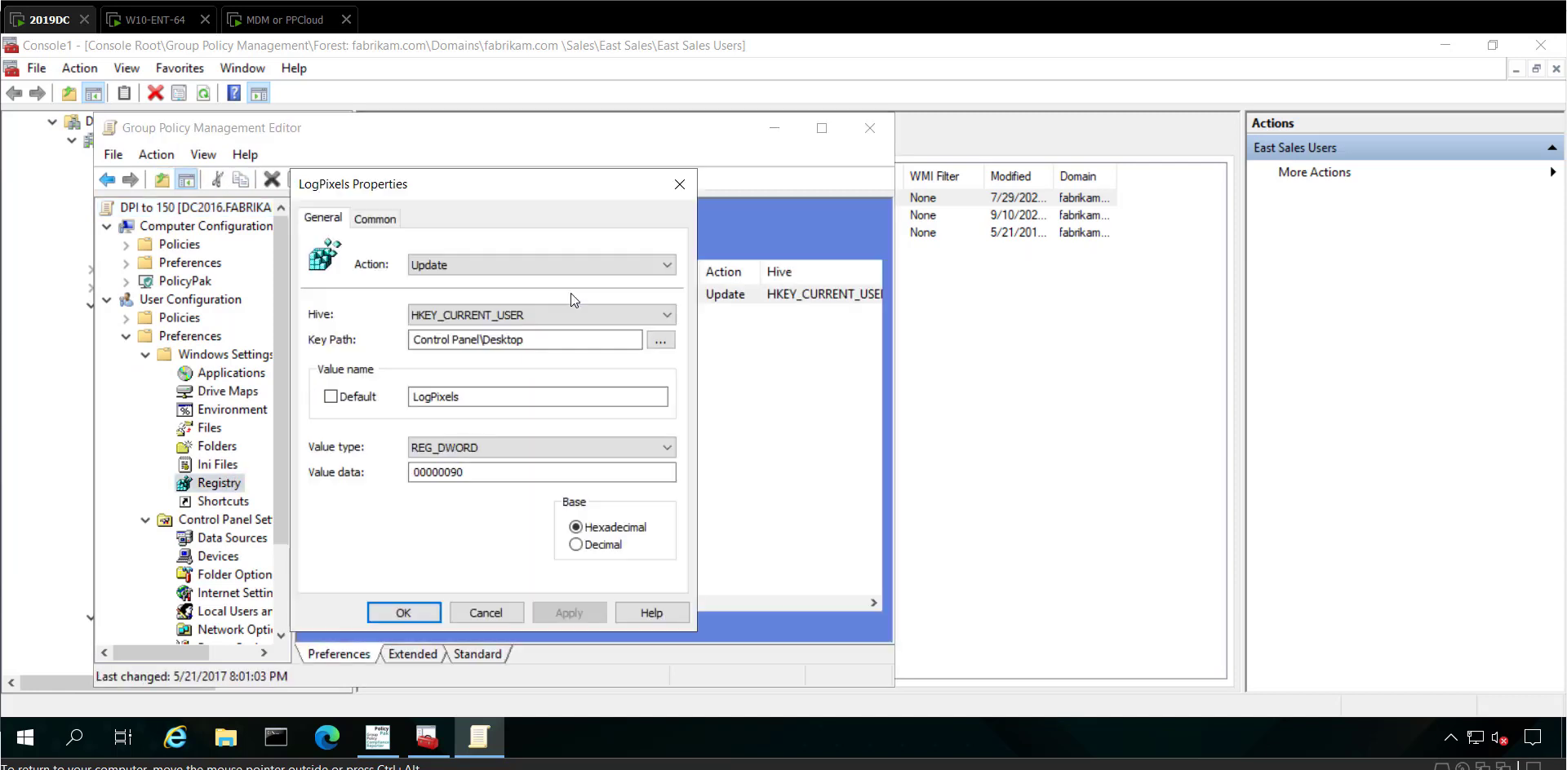
click(510, 473)
key(BackSpace)
key(BackSpace)
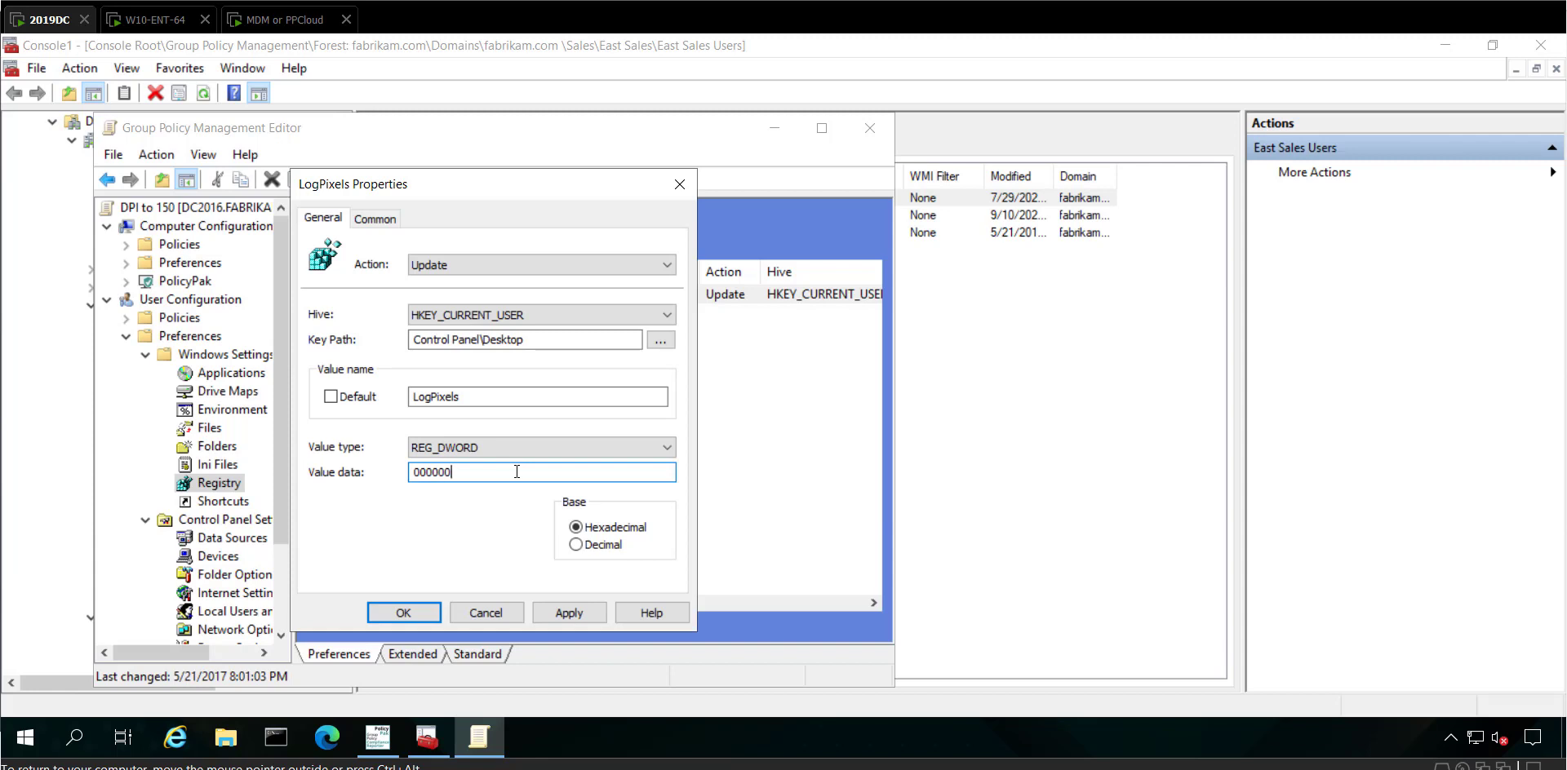
text(88)
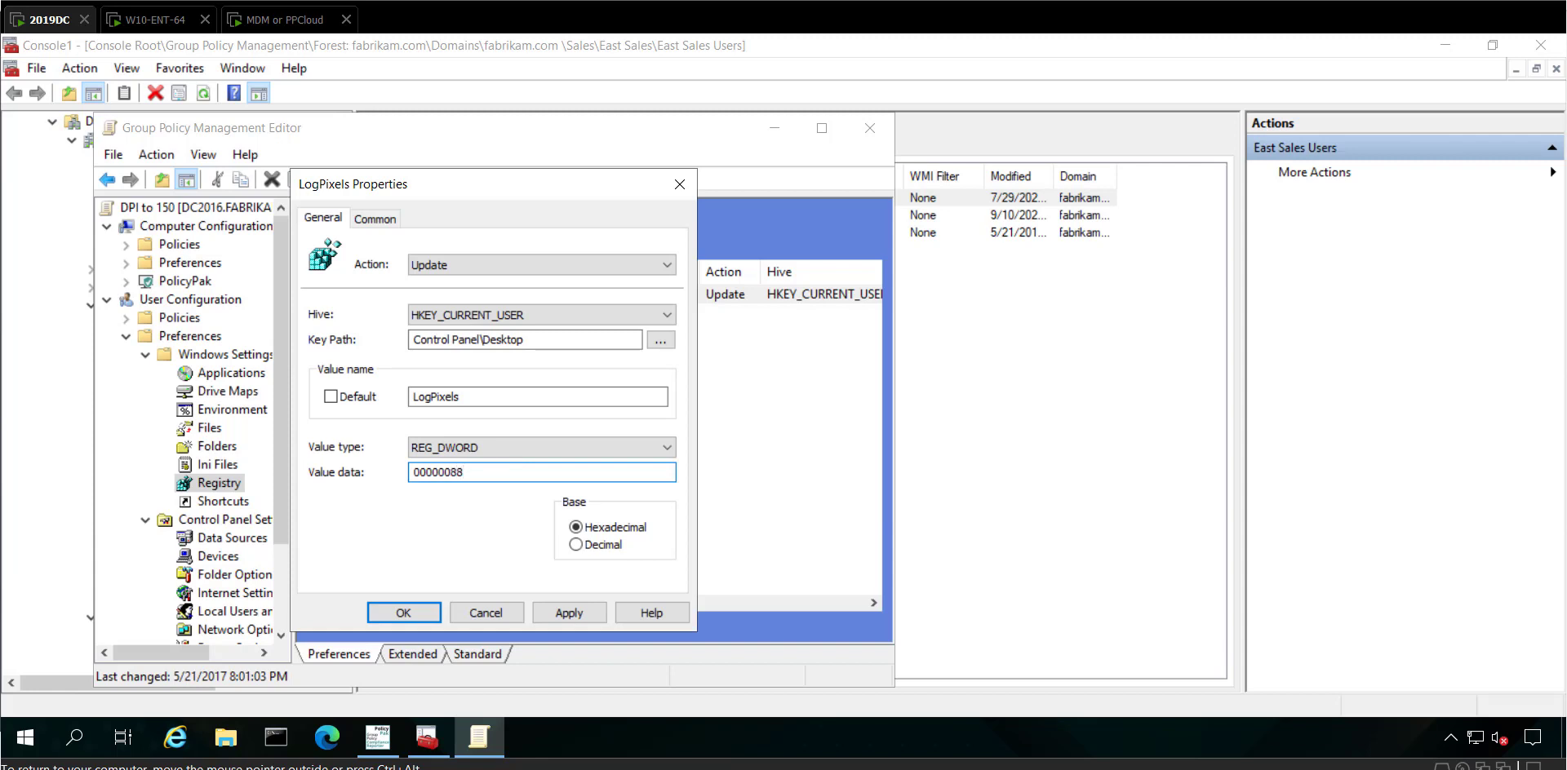
click(381, 608)
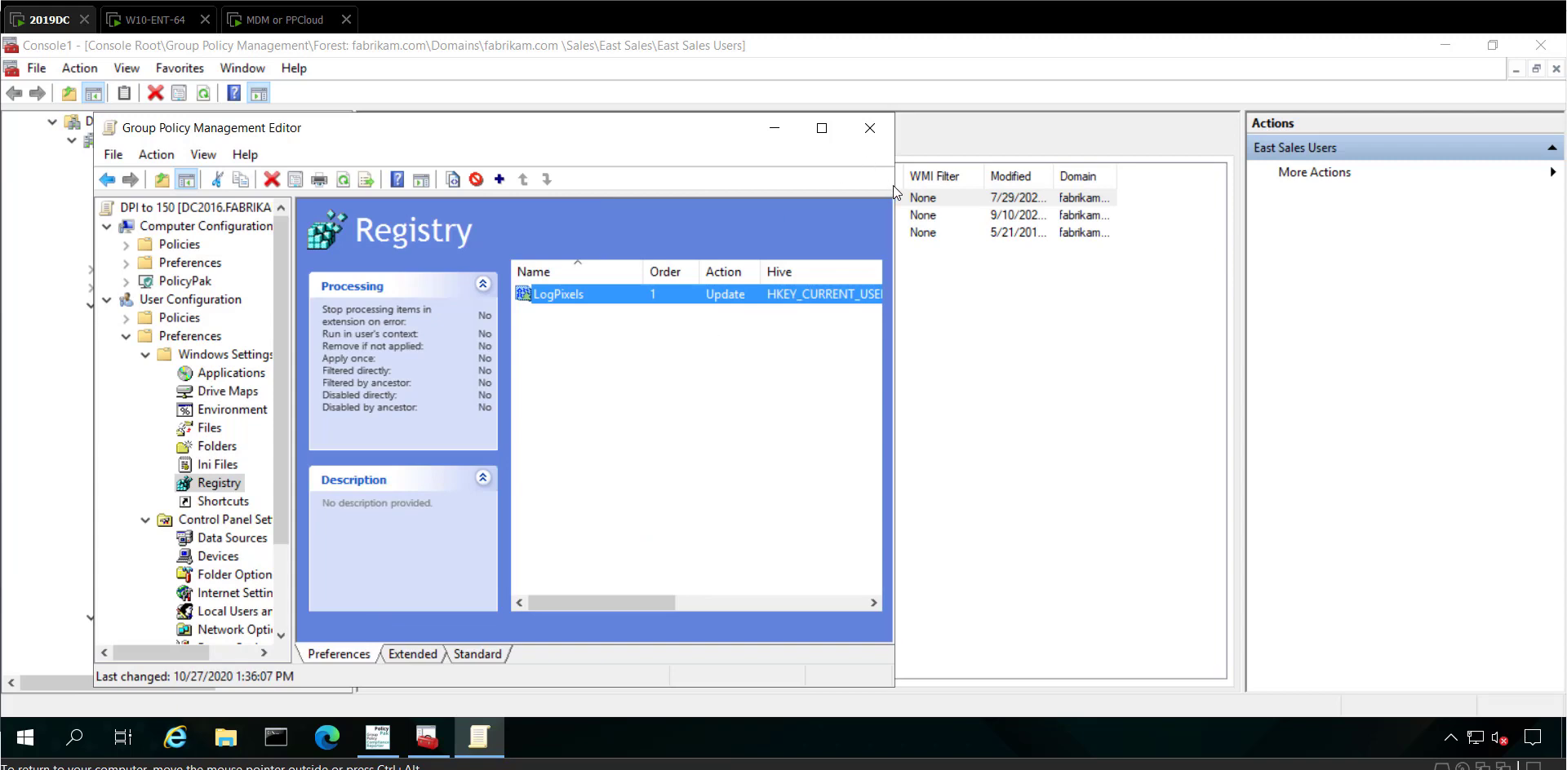
drag(895, 181, 979, 179)
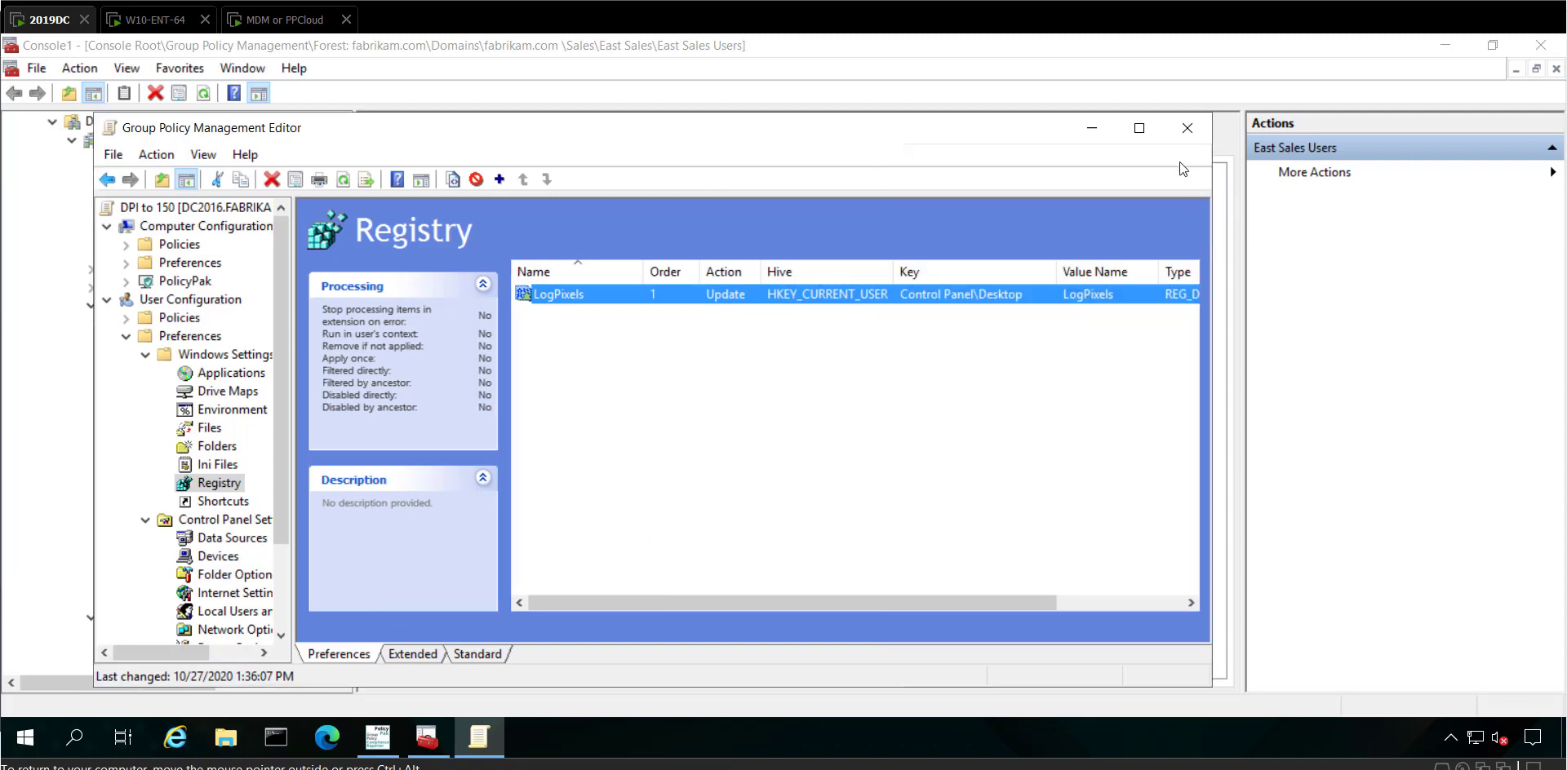
click(1187, 129)
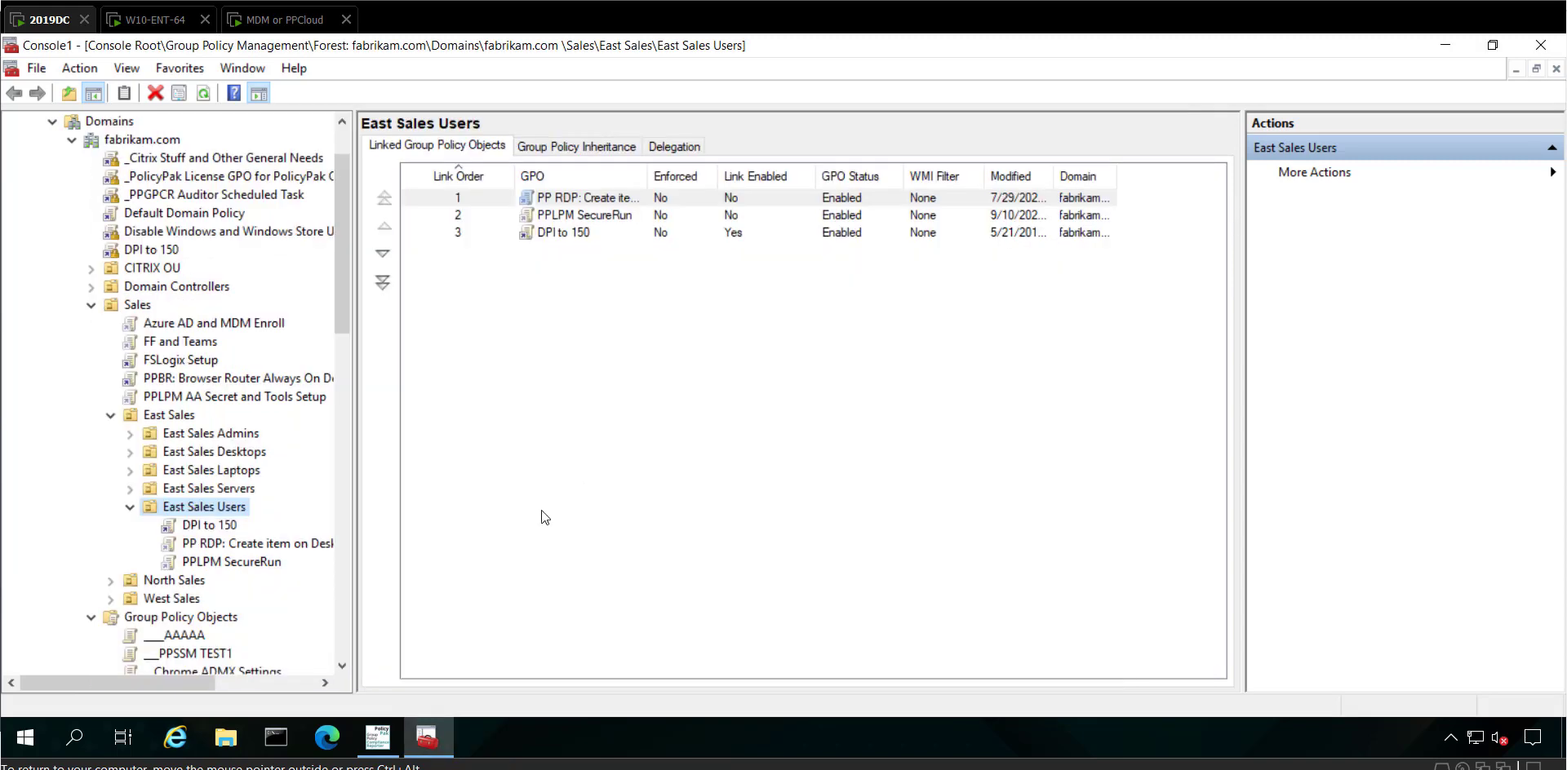
Switch to Compliance Reporter and set up synchronization of the OU: East Sales Users test folder with its linked OU
click(386, 741)
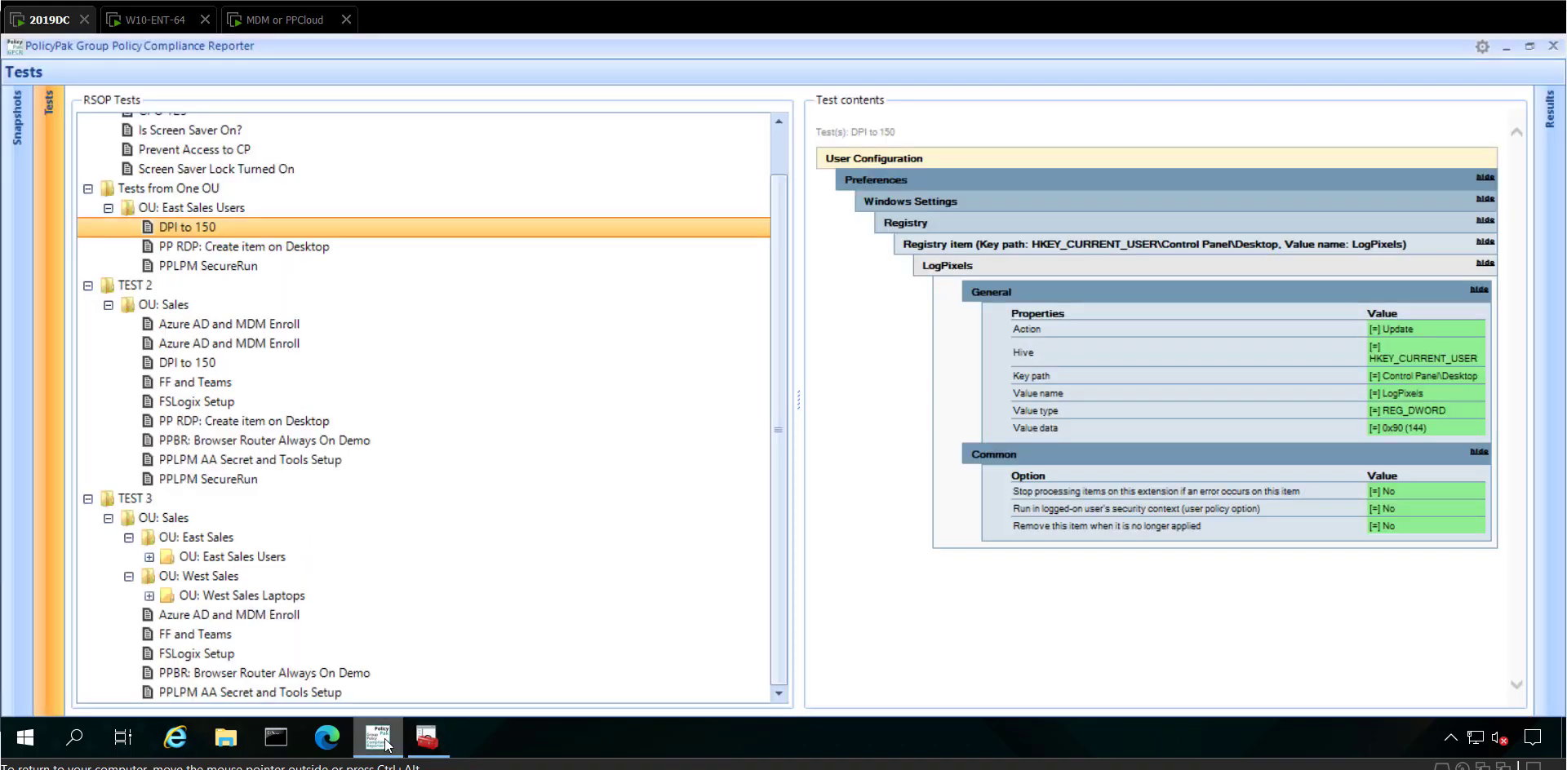
right_click(204, 207)
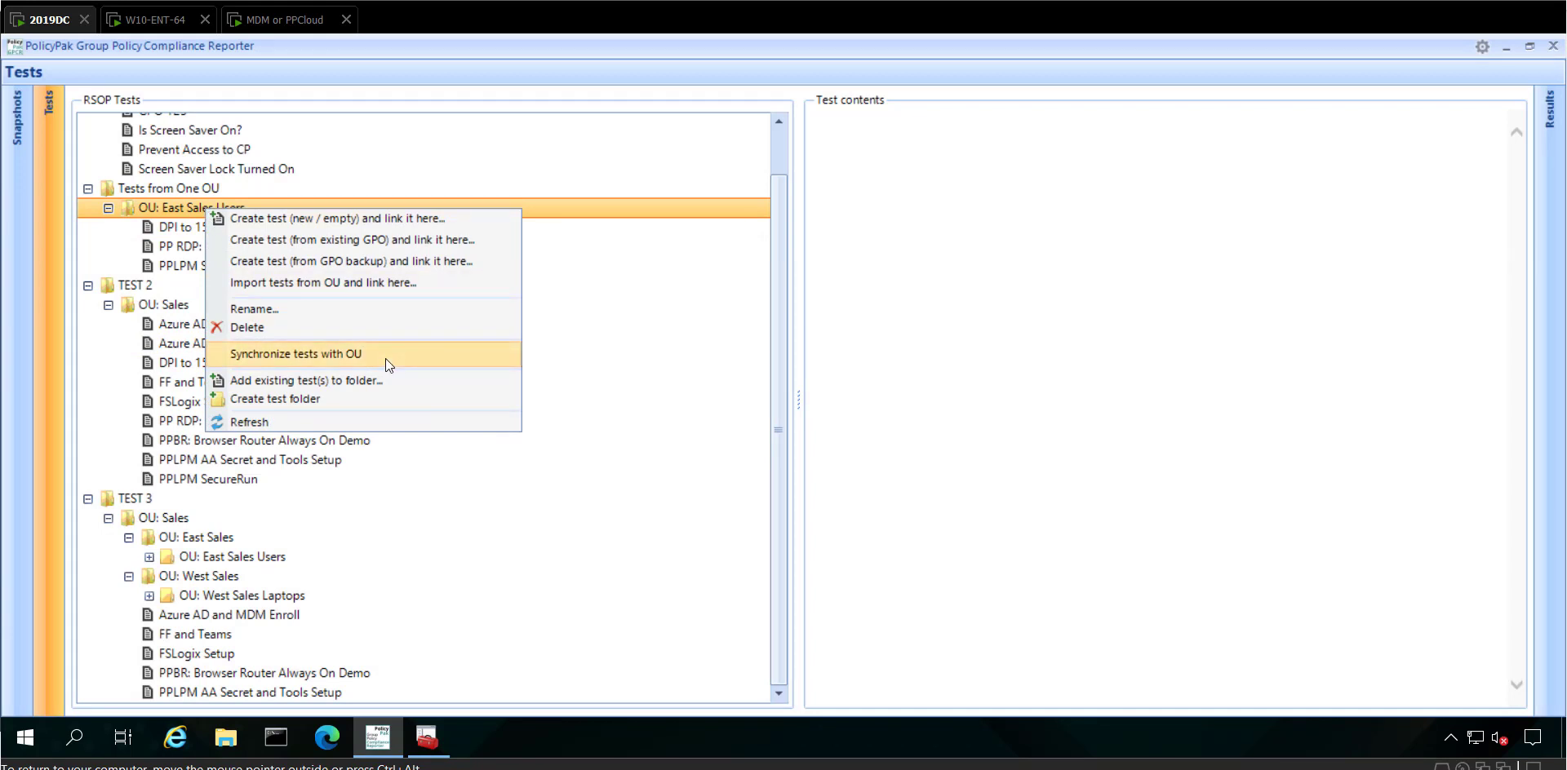
click(385, 359)
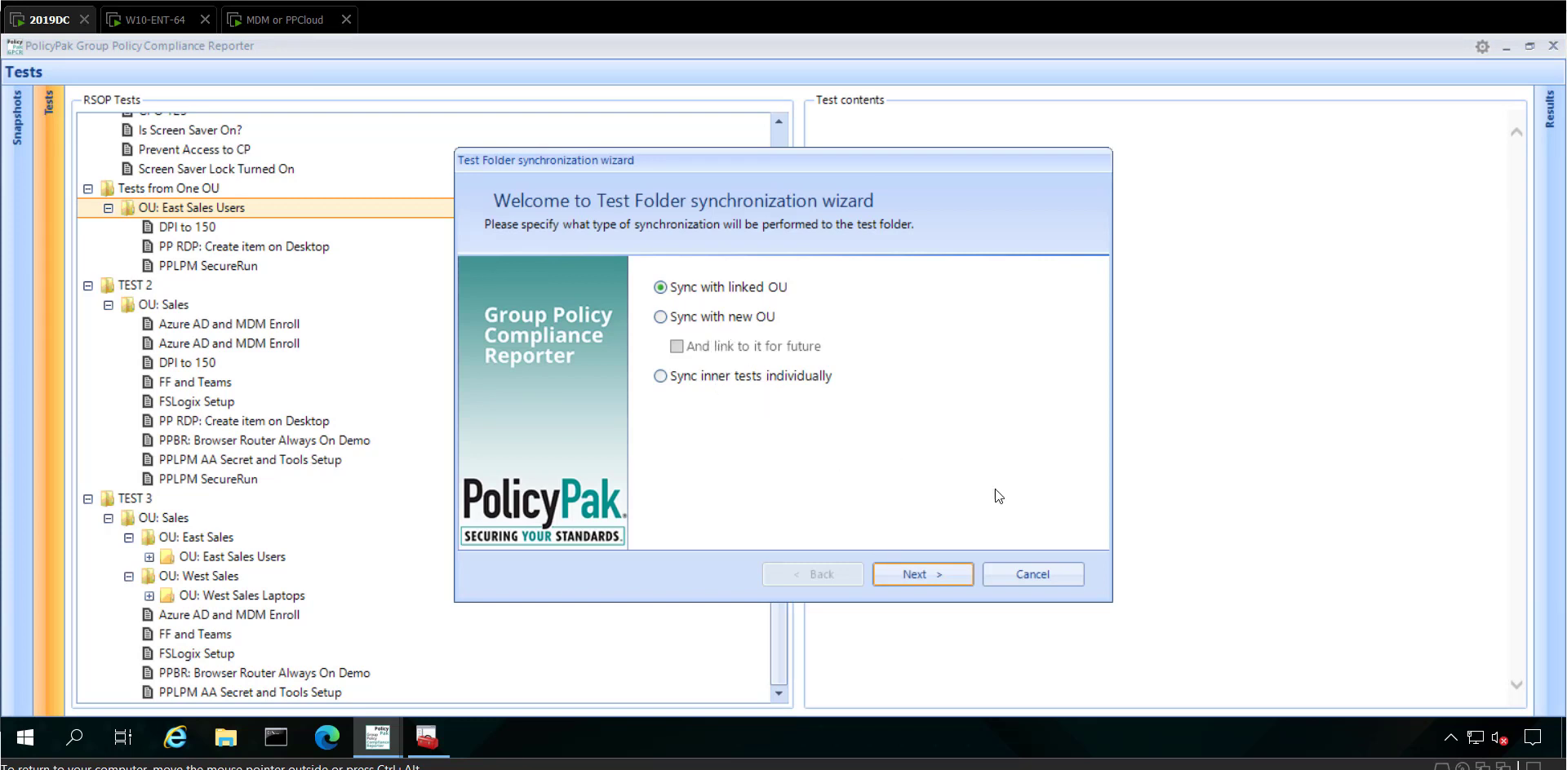
click(941, 571)
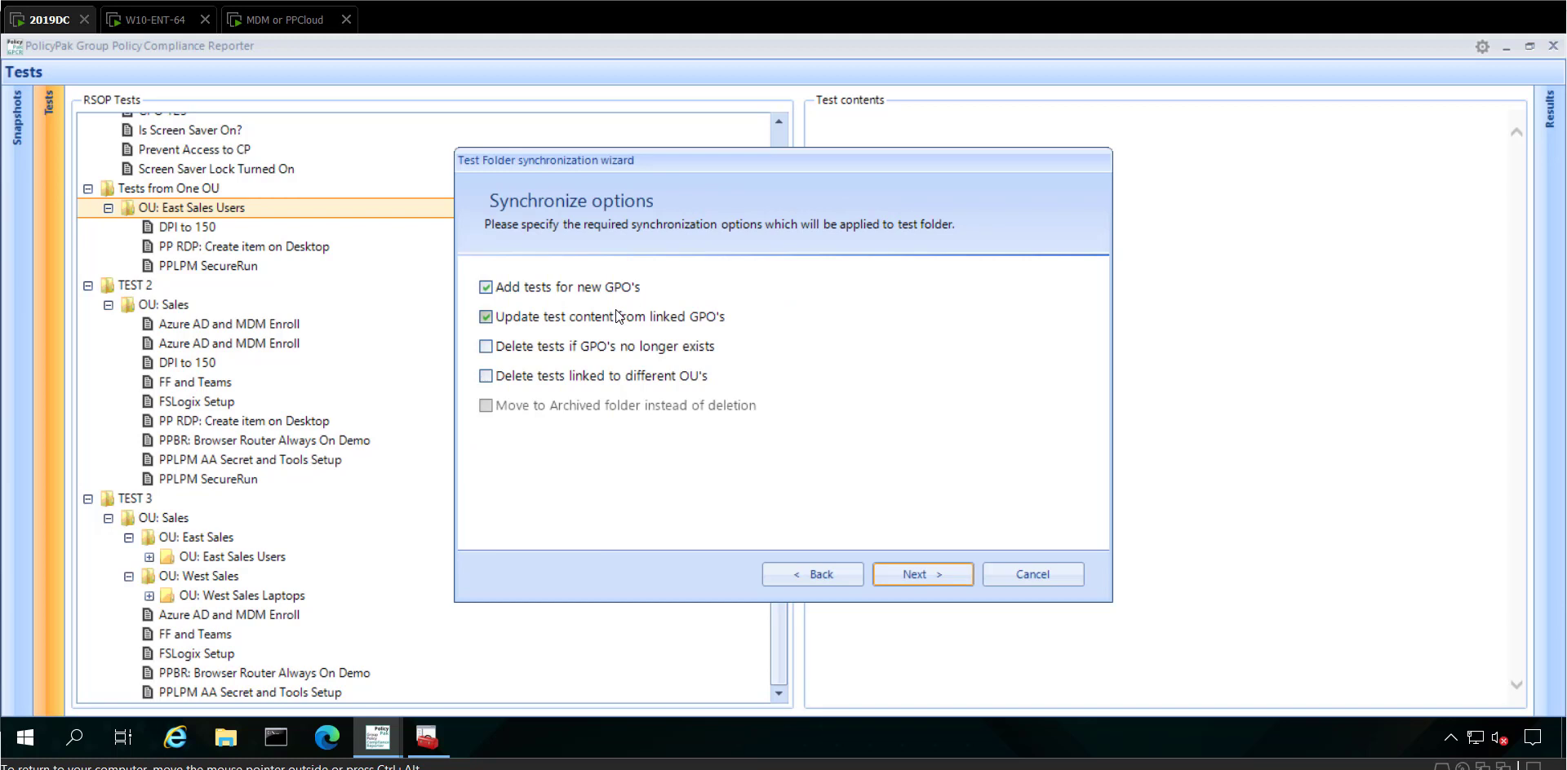
Synchronize all listed tests with only the options to add tests for new GPOs and update test content from linked GPOs
click(588, 347)
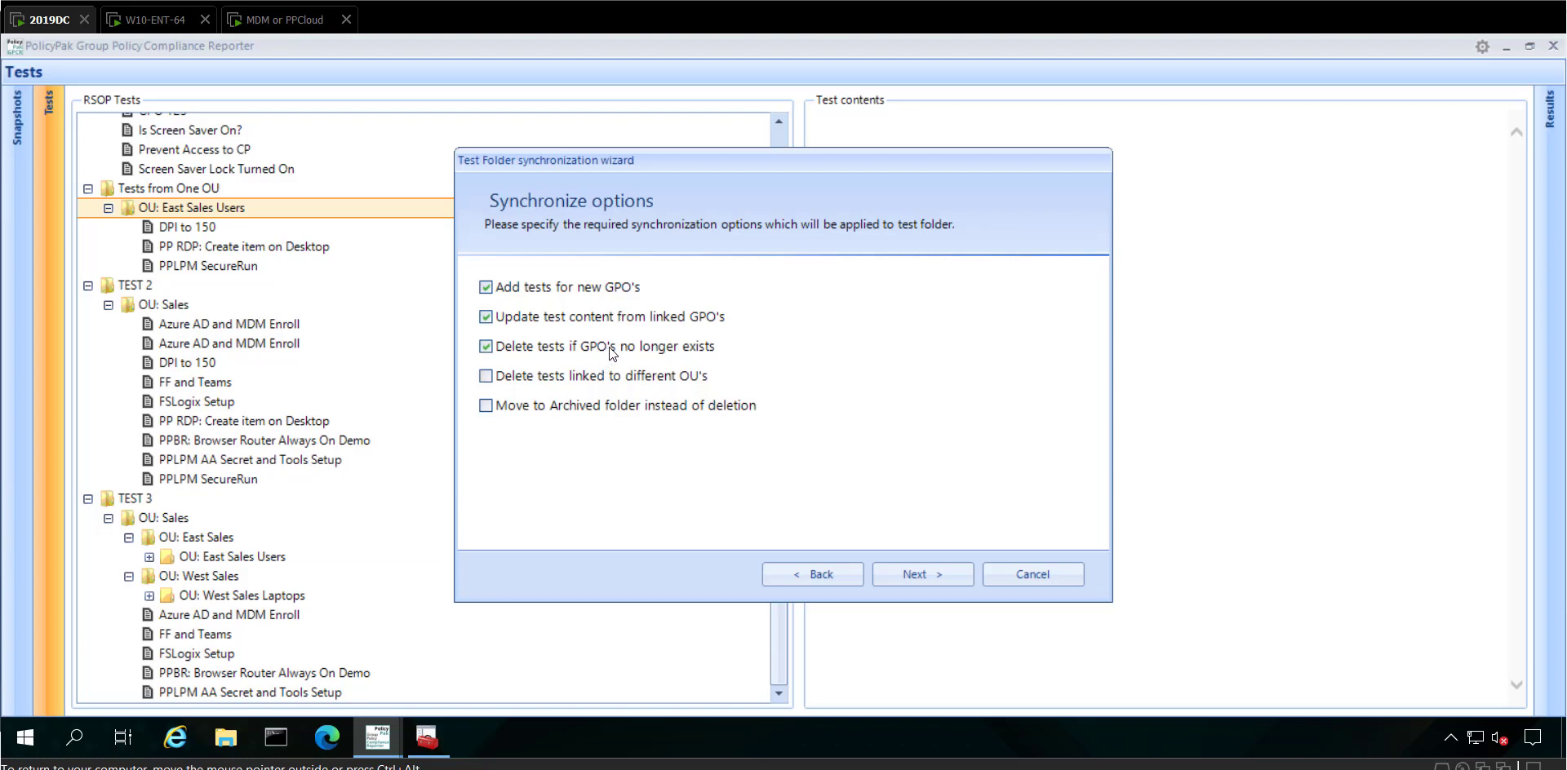
click(613, 354)
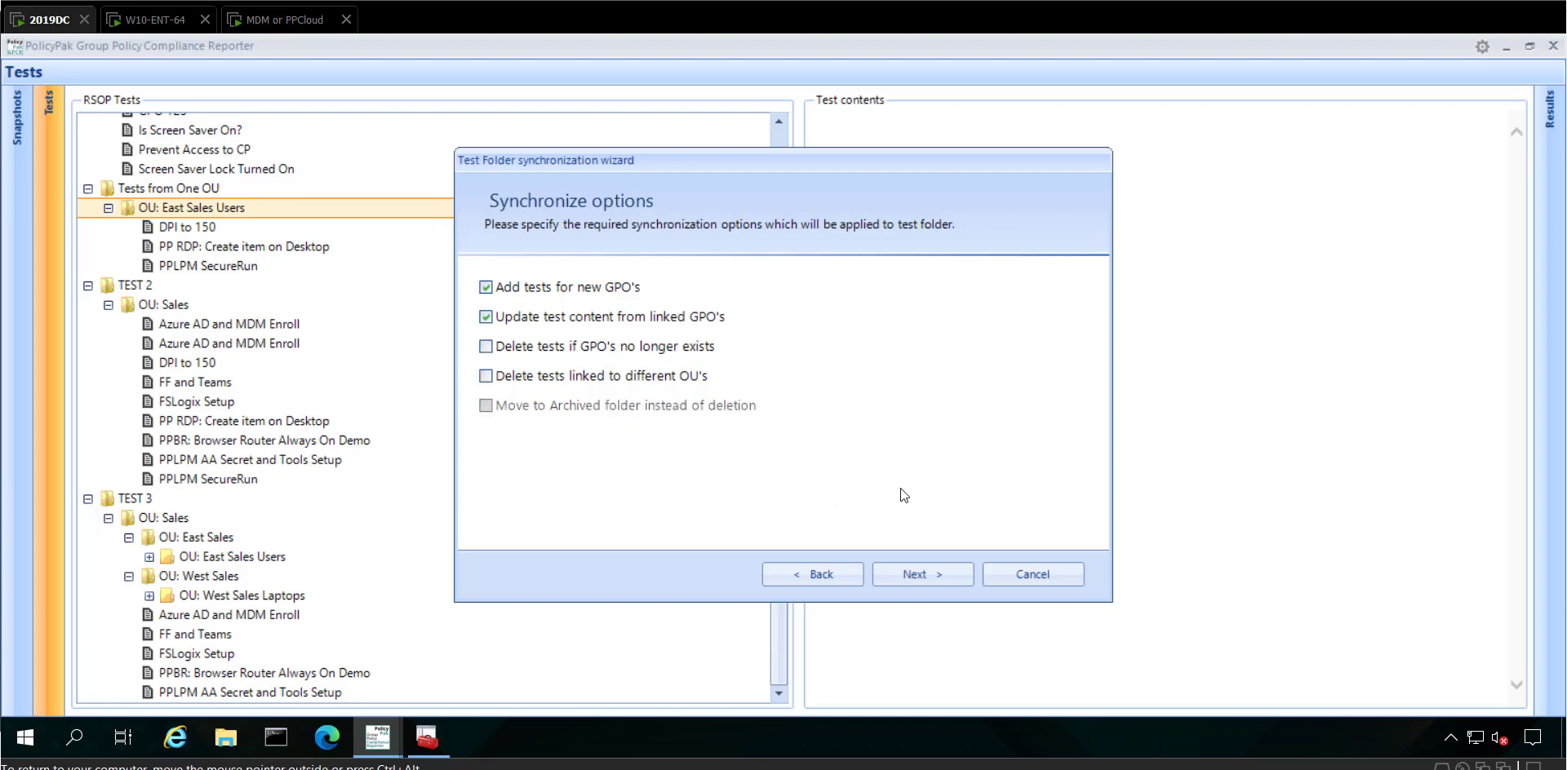
click(919, 573)
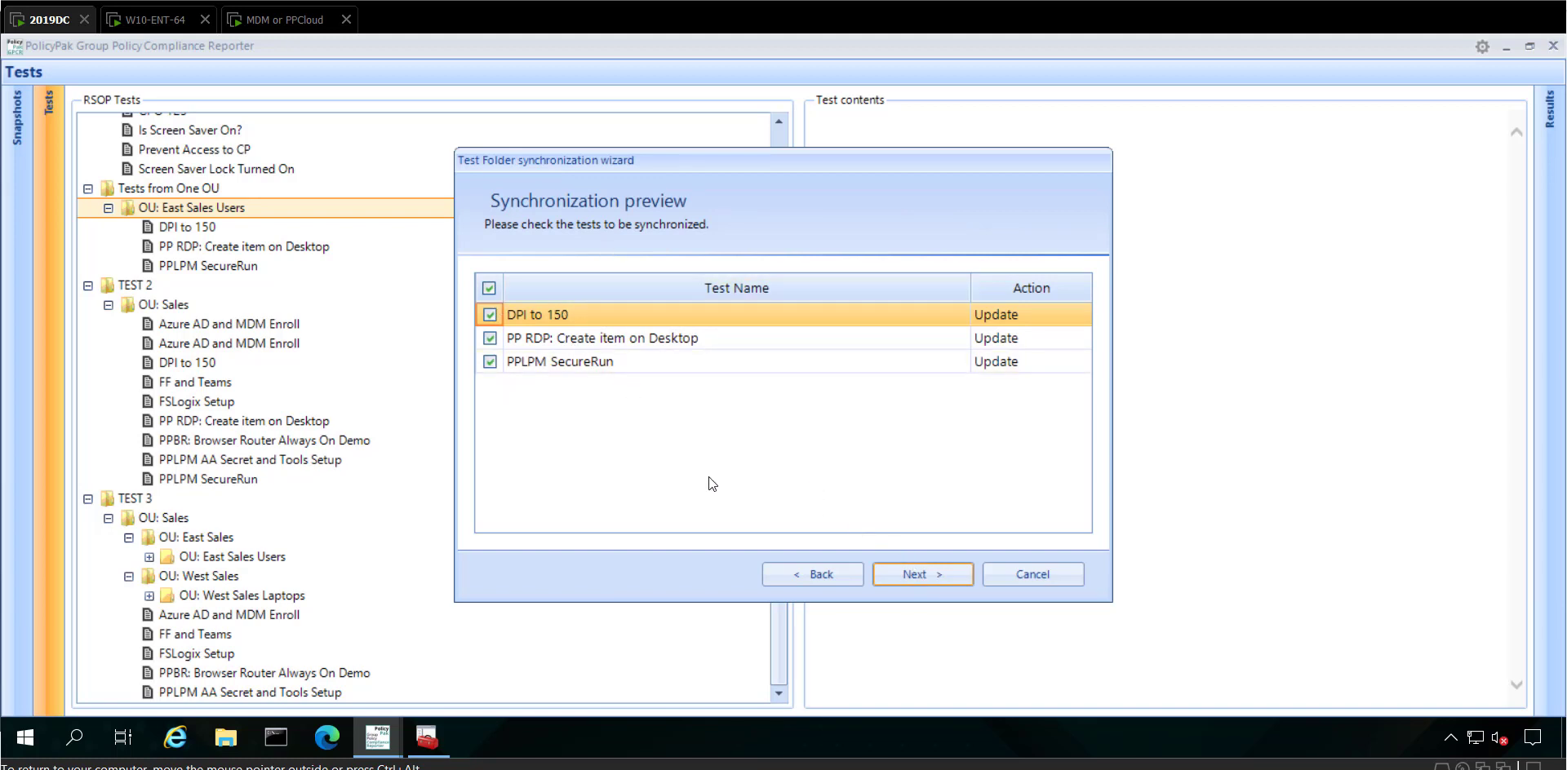
click(942, 573)
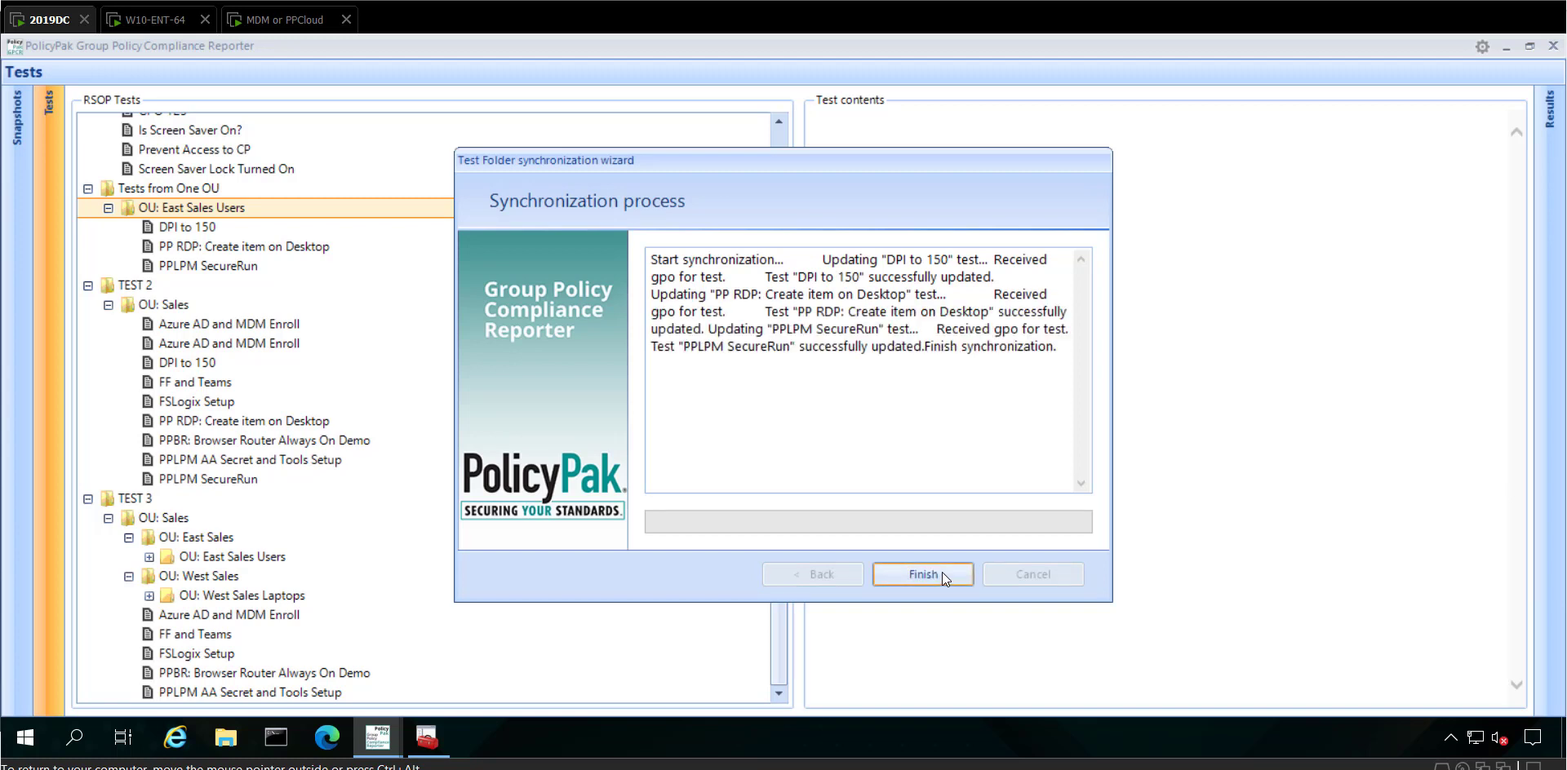
click(942, 573)
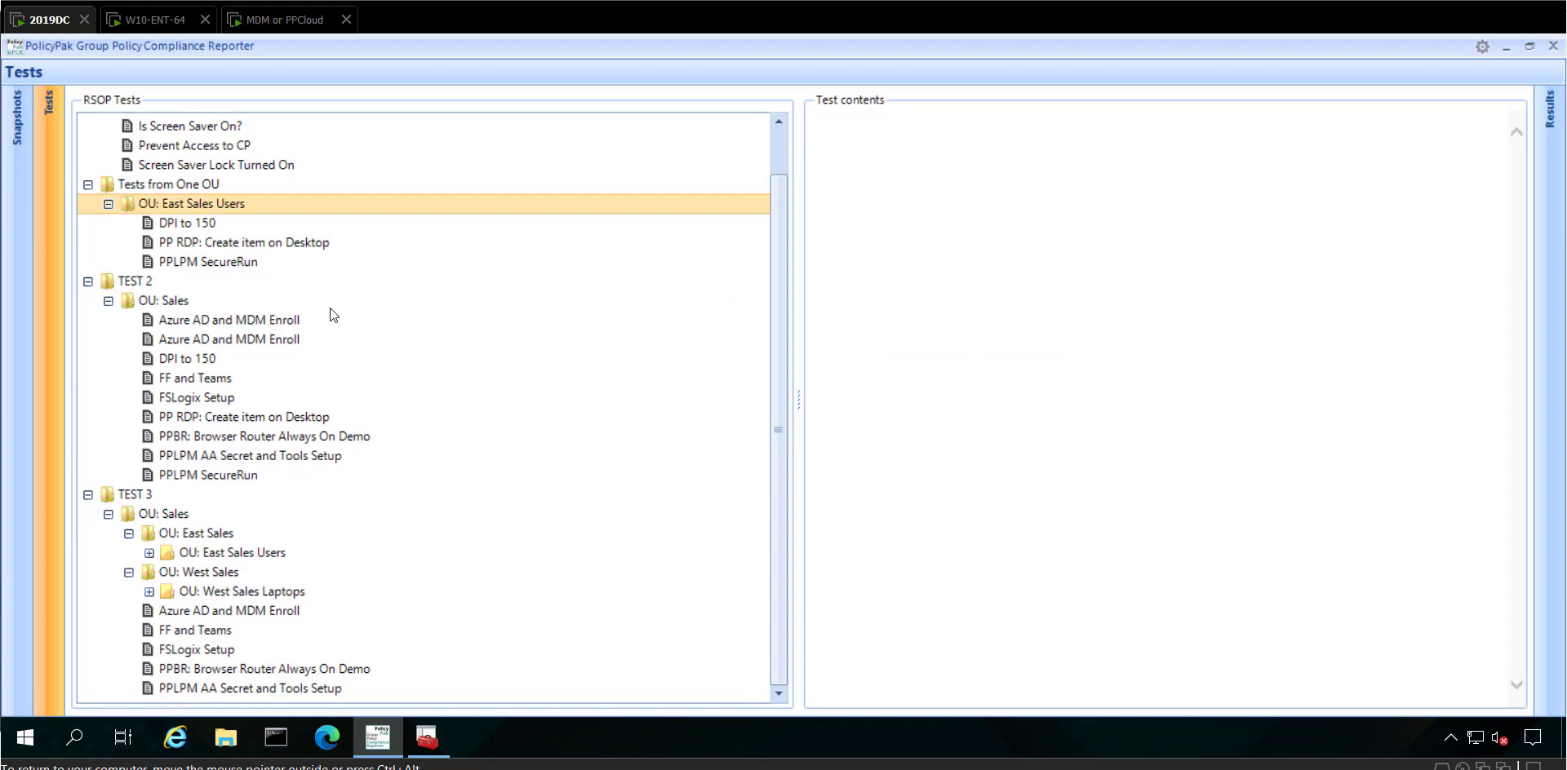
Check the LogPixels value data in the synchronized DPI to 150 test under OU: East Sales Users
click(223, 222)
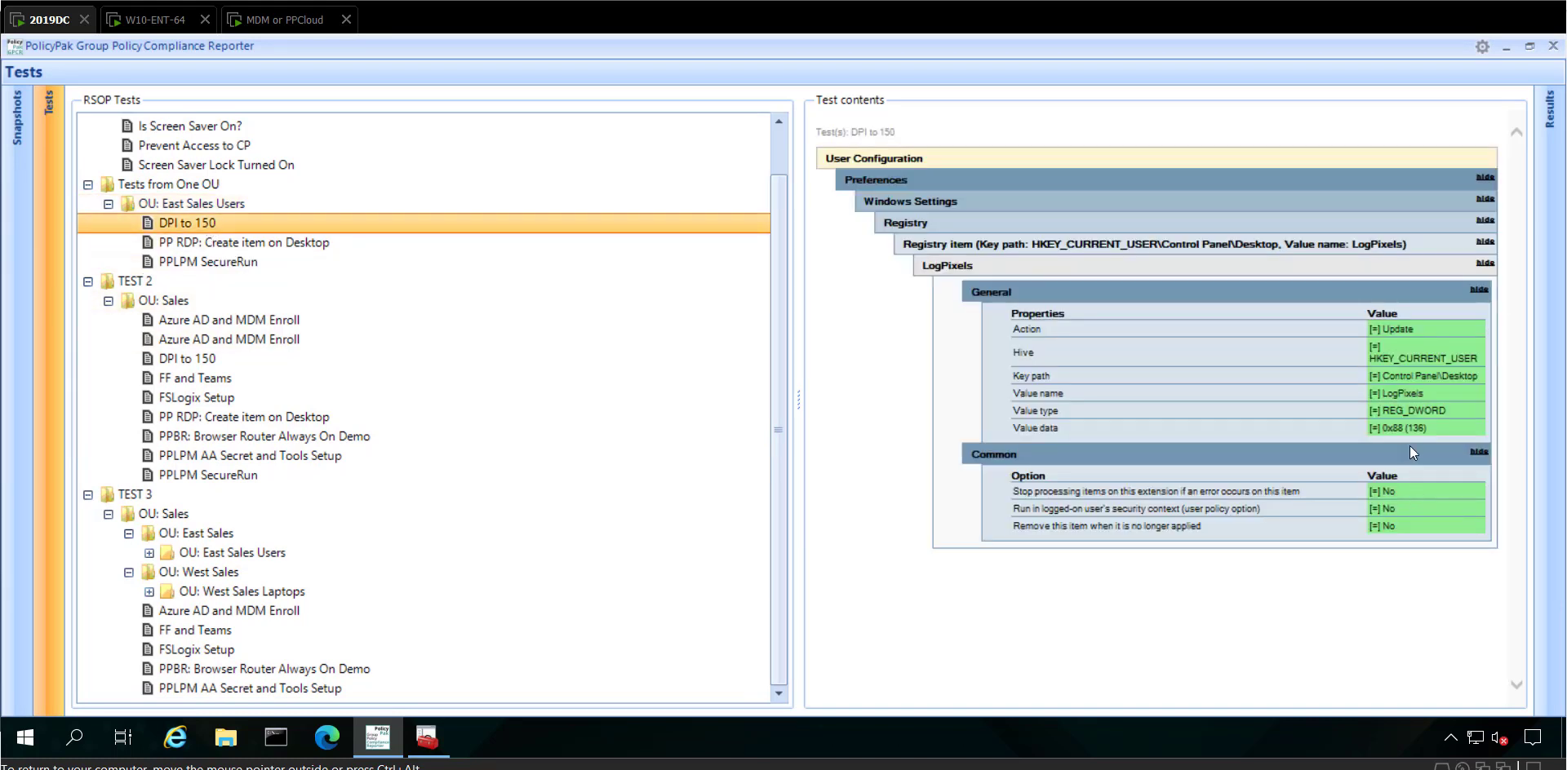
drag(1385, 427, 1426, 428)
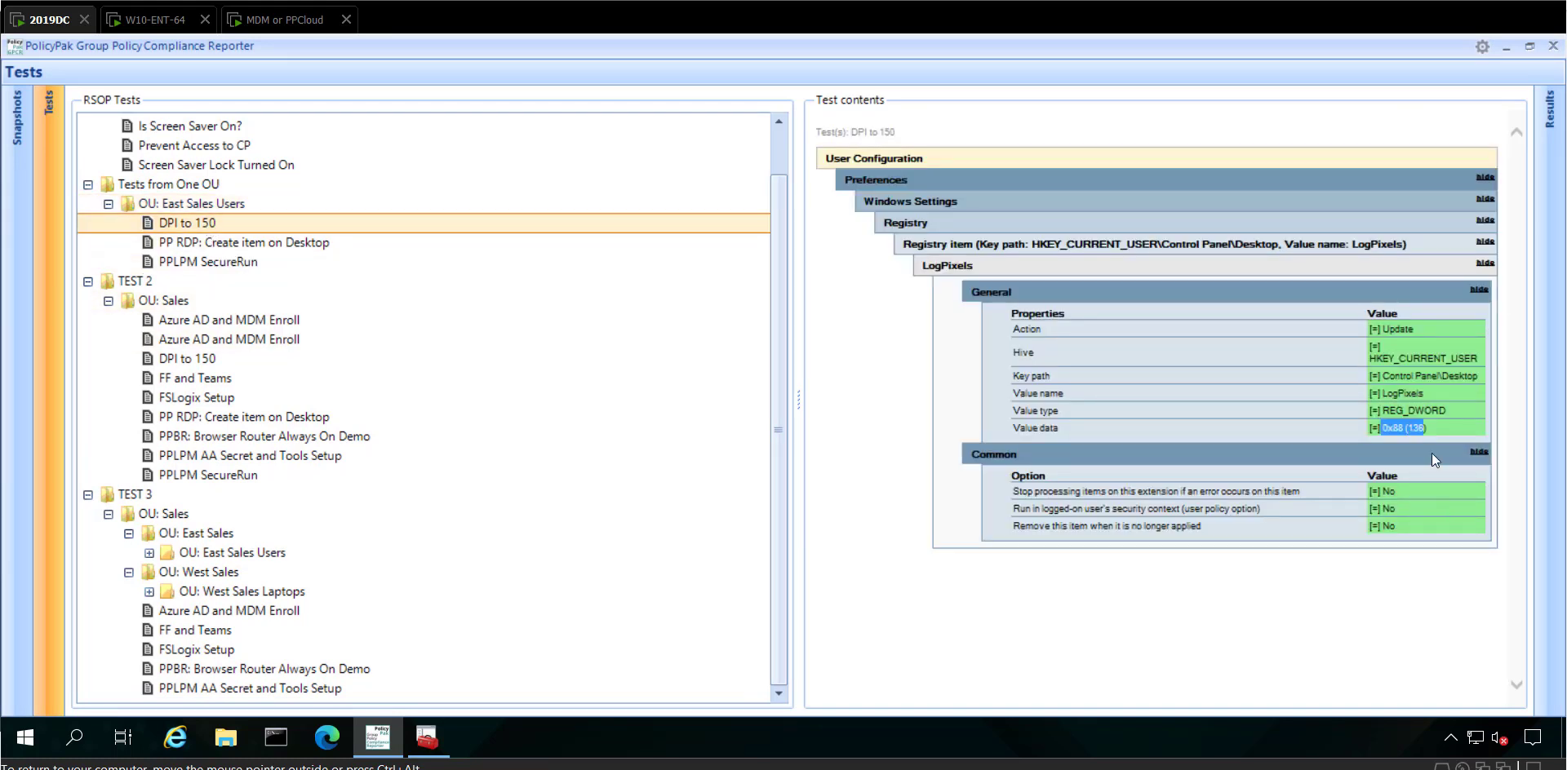
click(1417, 435)
Review the Sales OU tree in Group Policy Management, and check the Results page in Compliance Reporter before returning to the tests
click(425, 737)
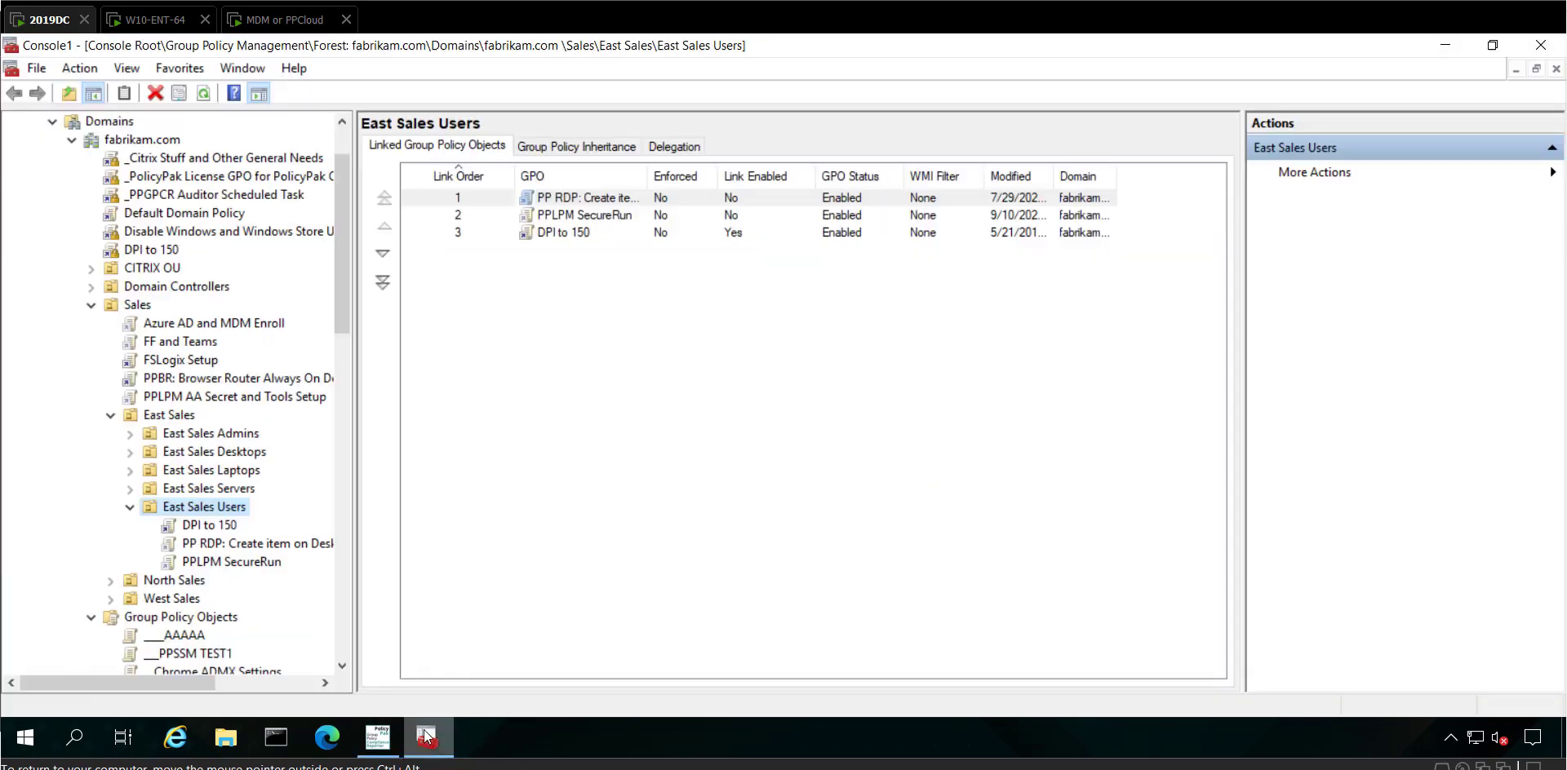
scroll(237, 535, down, 3)
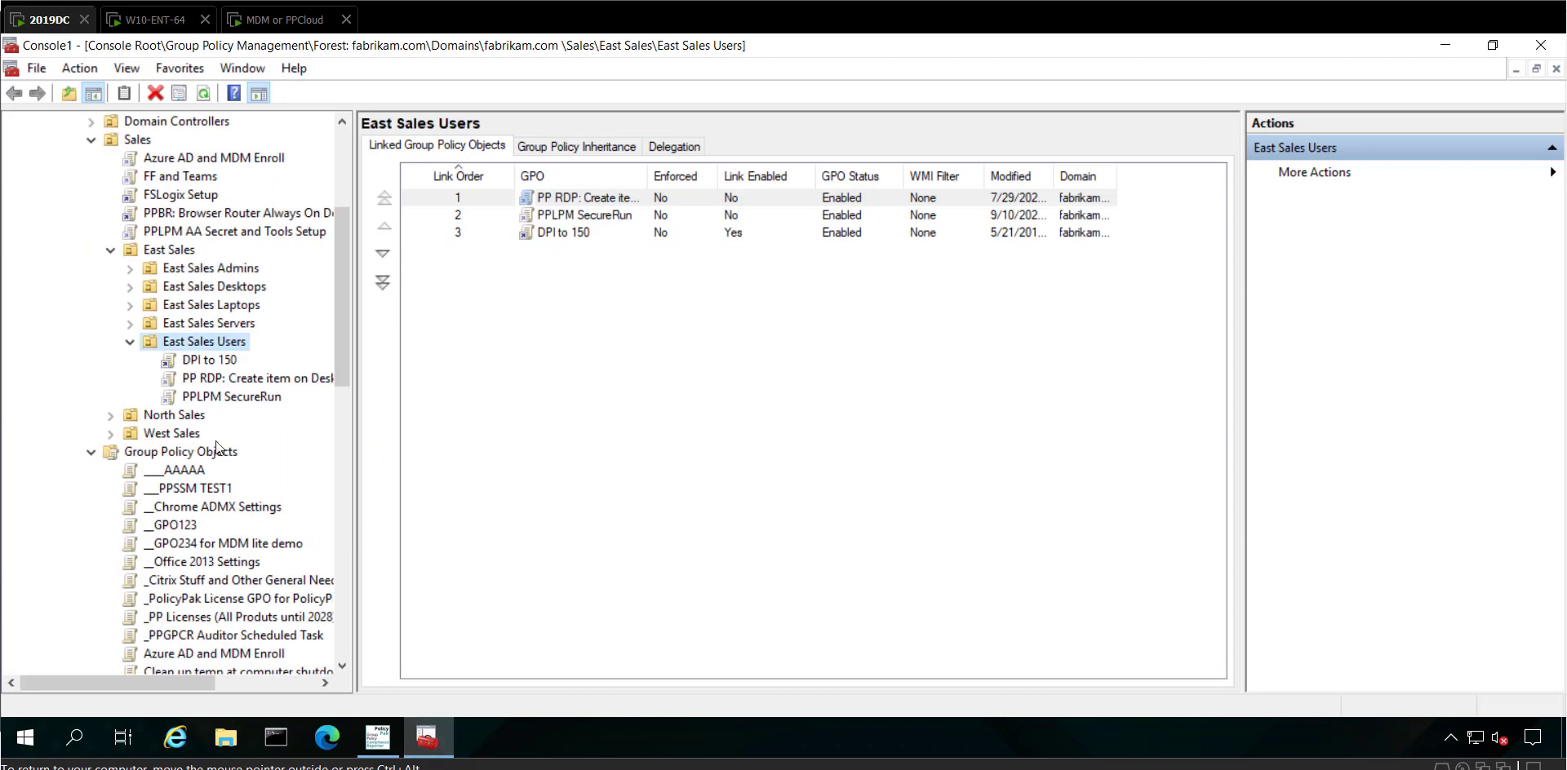
click(378, 740)
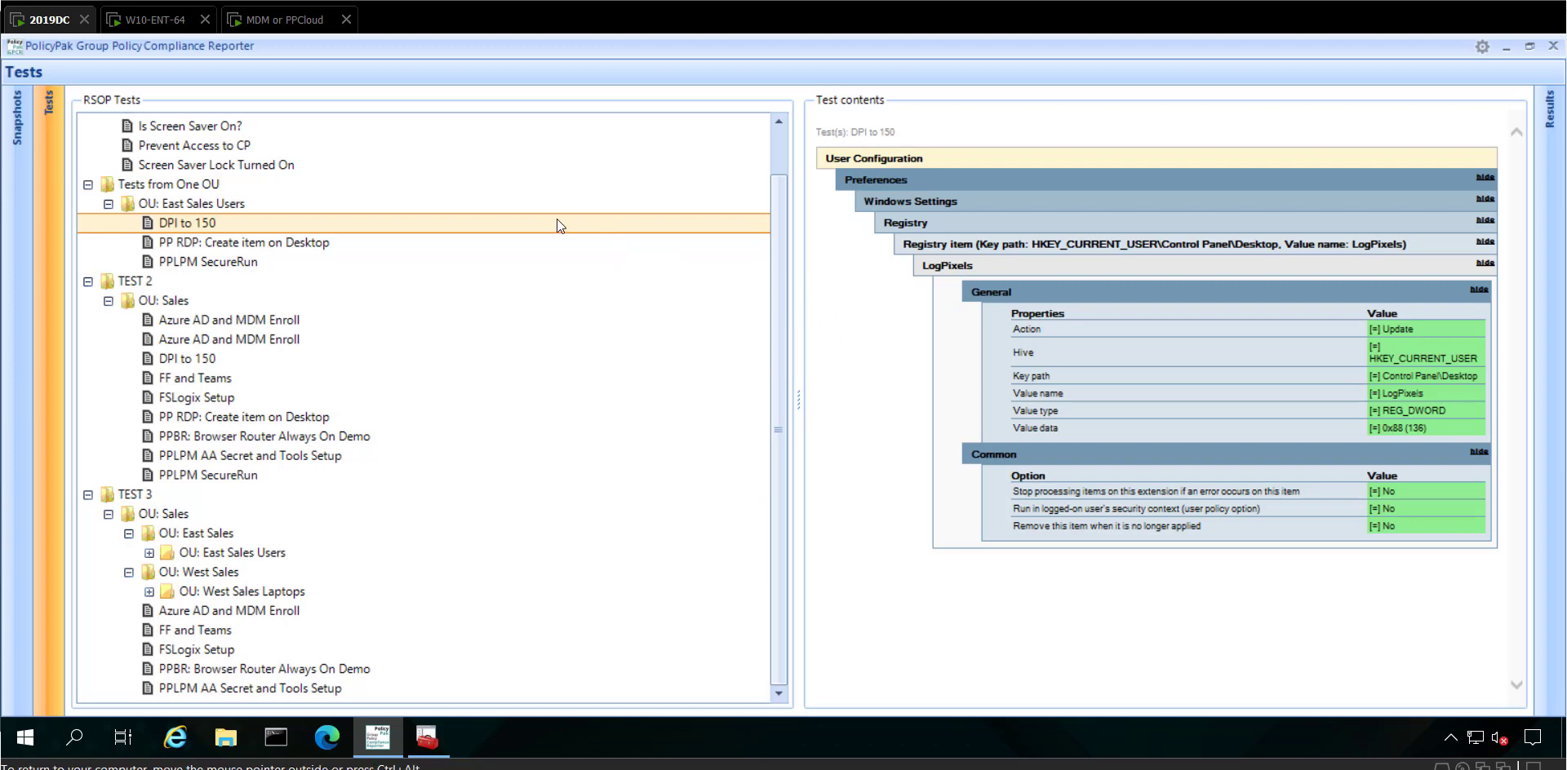
click(1550, 129)
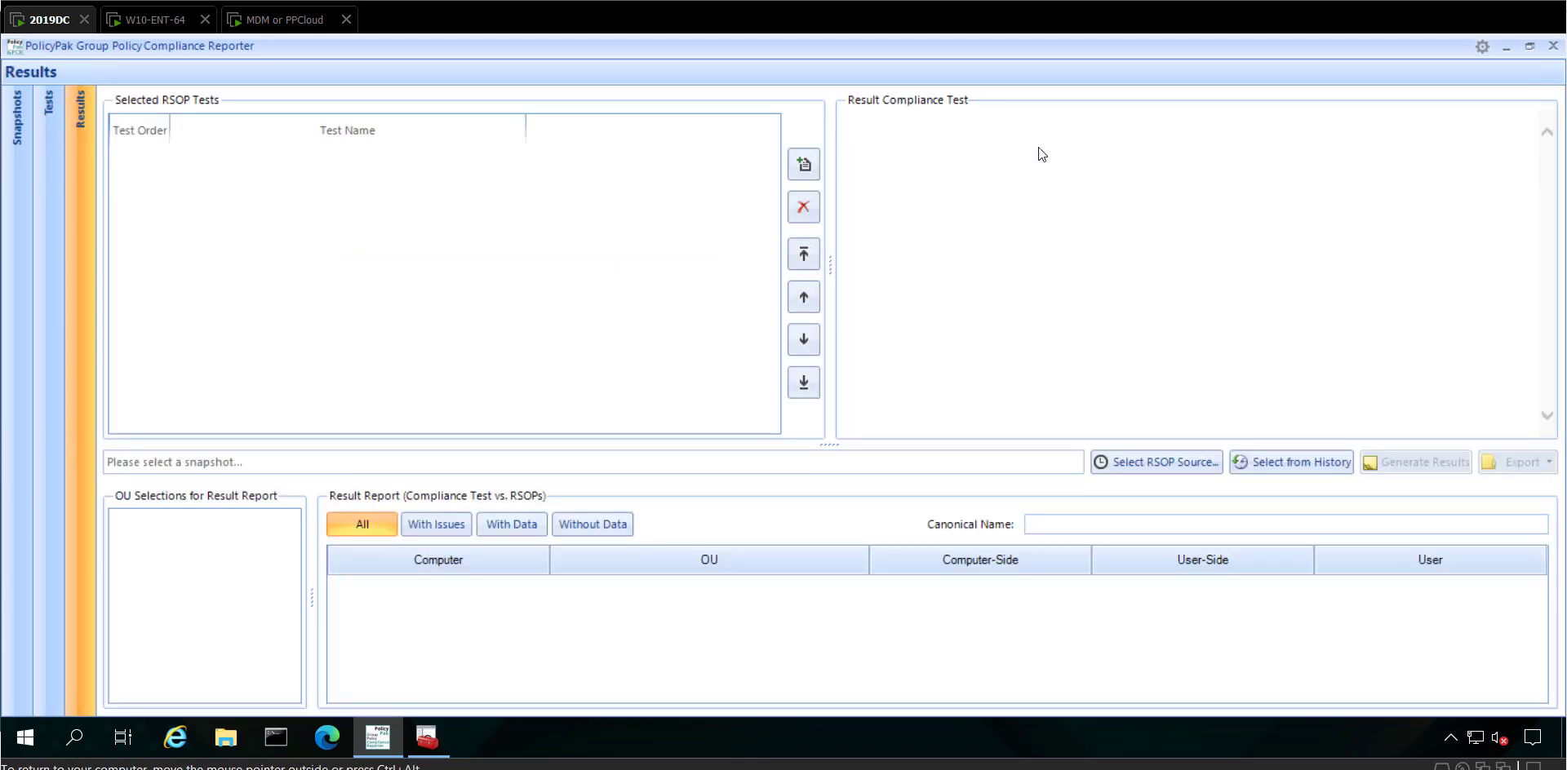
click(62, 227)
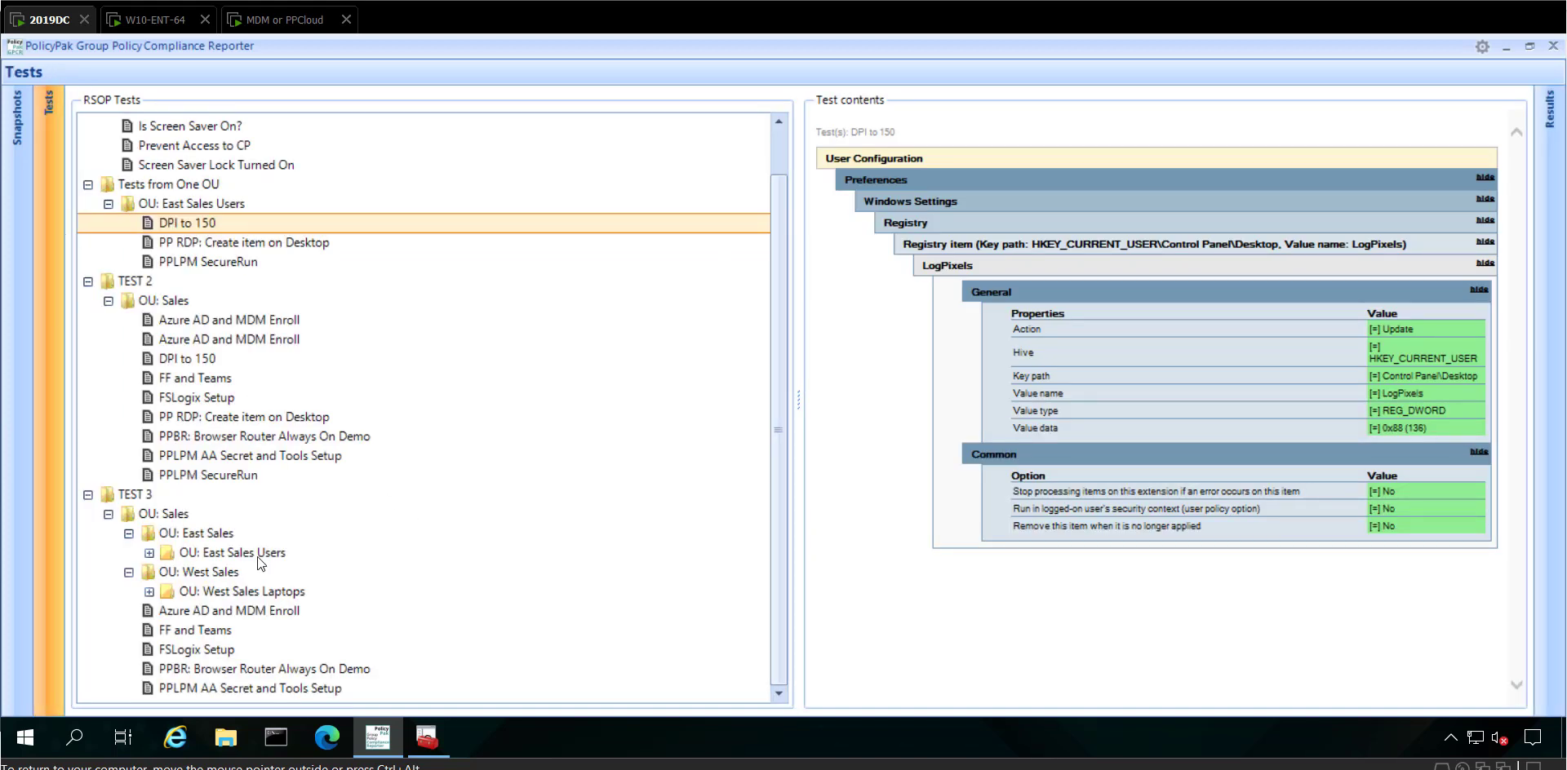